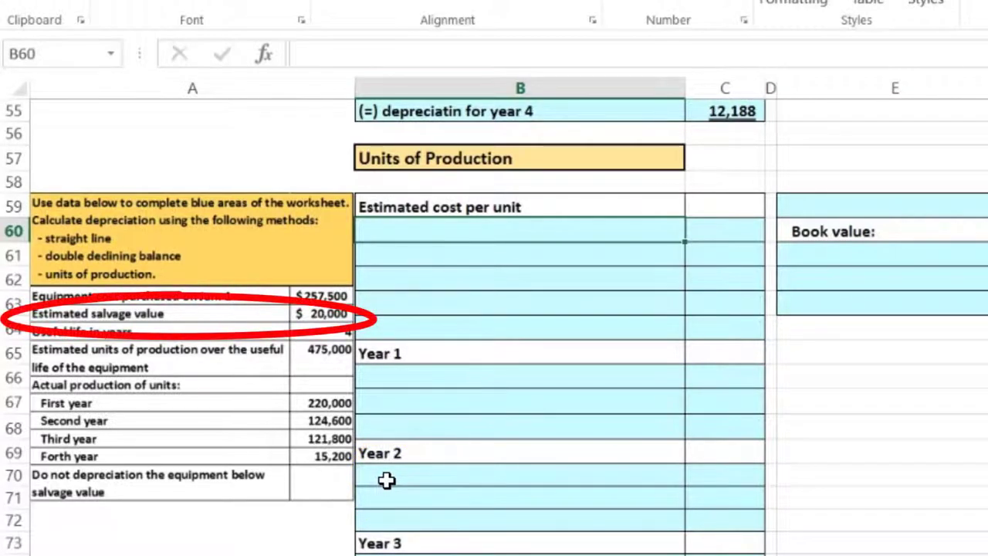
Enter the label "Cost" in B60 and the equipment cost 257500 in C60
left_click(430, 232)
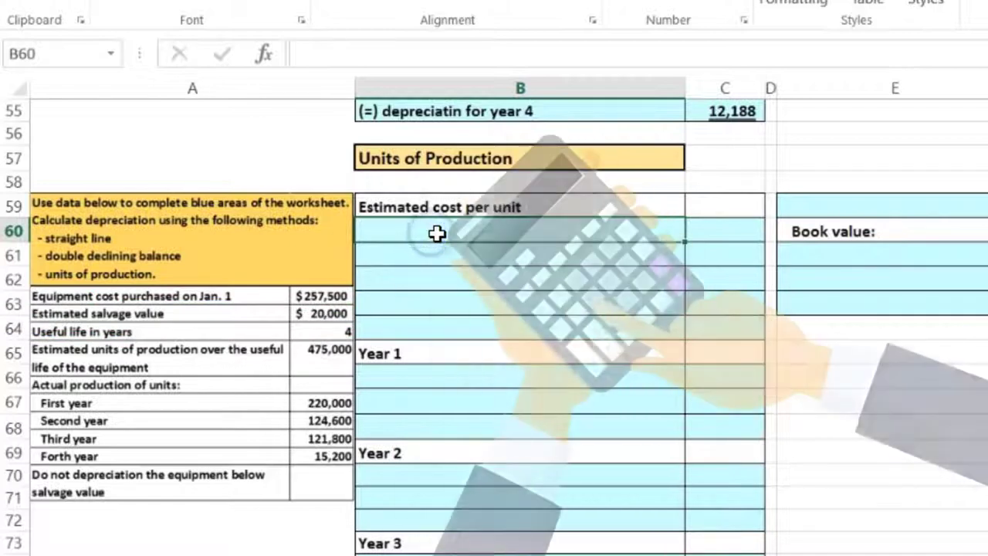
type("Cost")
key("Tab")
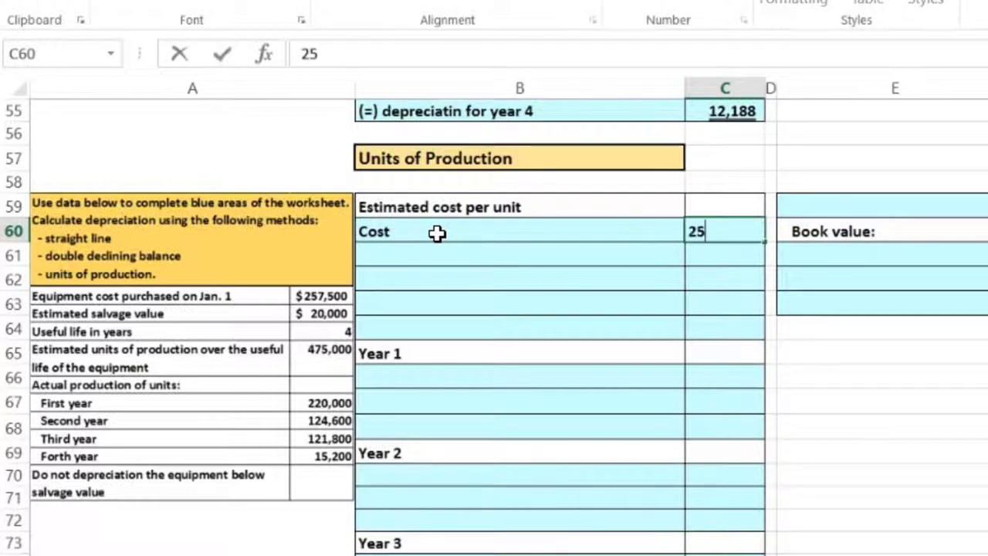
type("257,50")
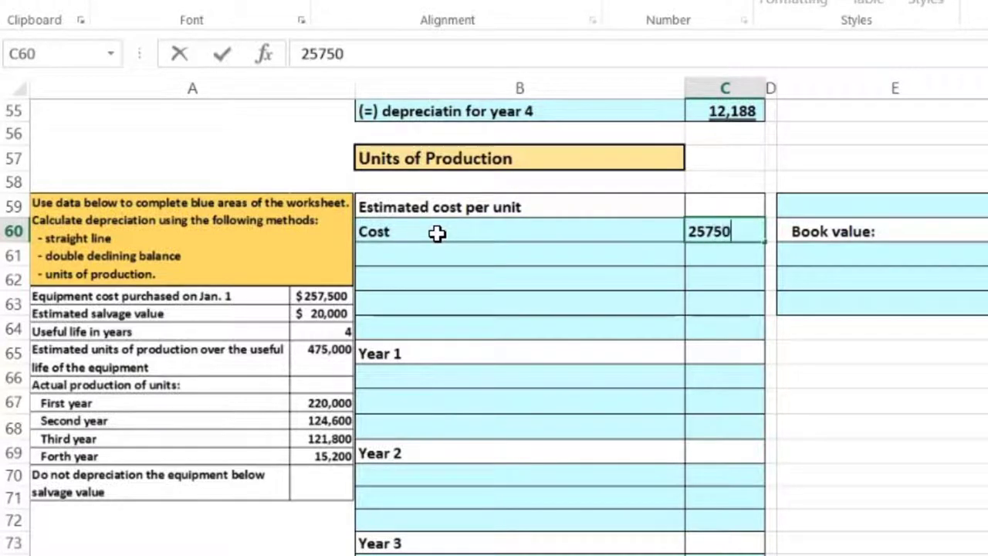
type("0")
key("Return")
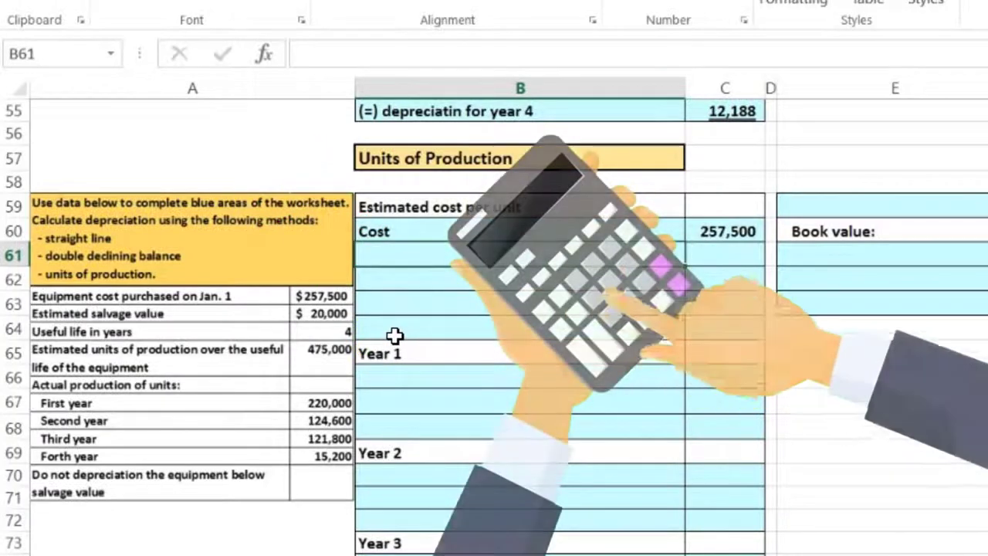
Enter "(less) salvage value" with 20000 in row 61 and label B62 "Amount to be depreciated"
type("Less")
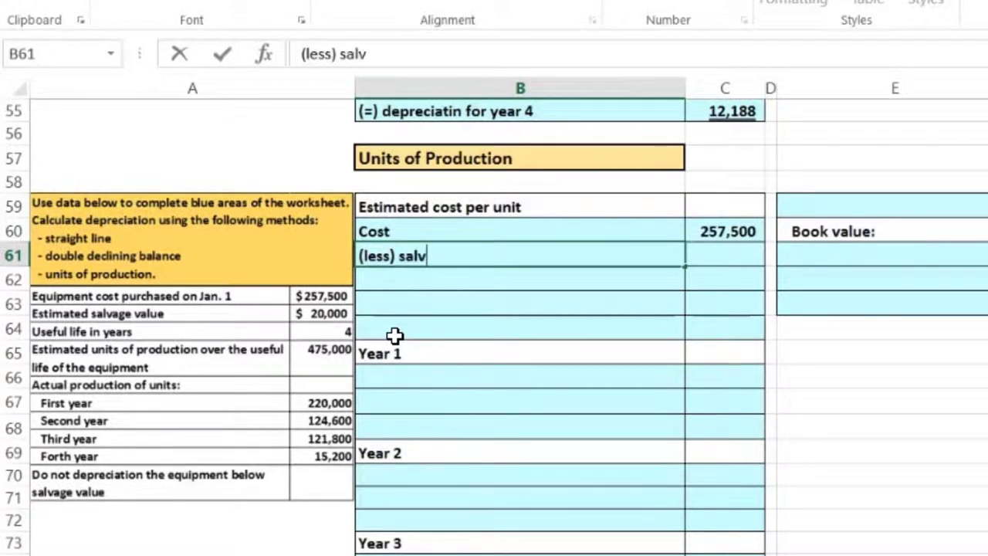
key("Tab")
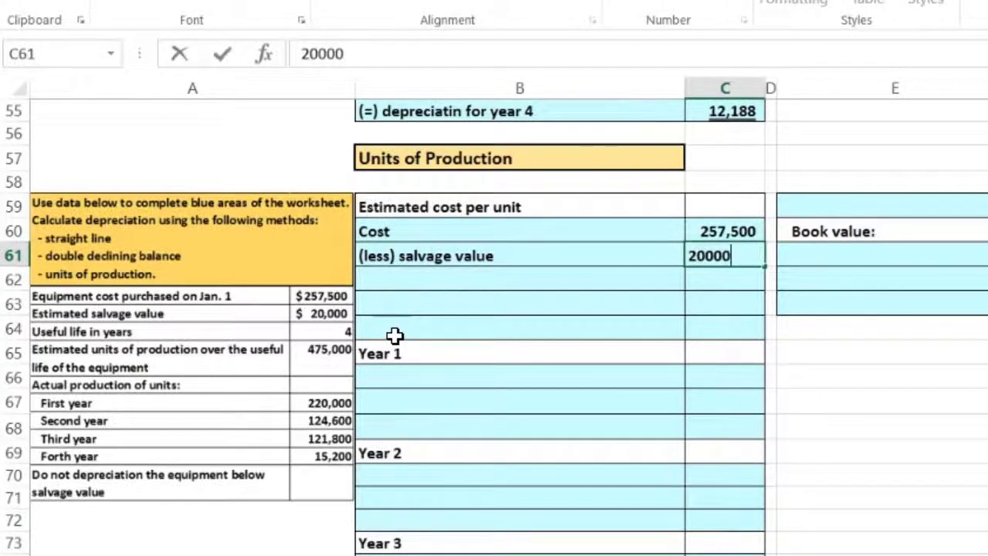
key("Return")
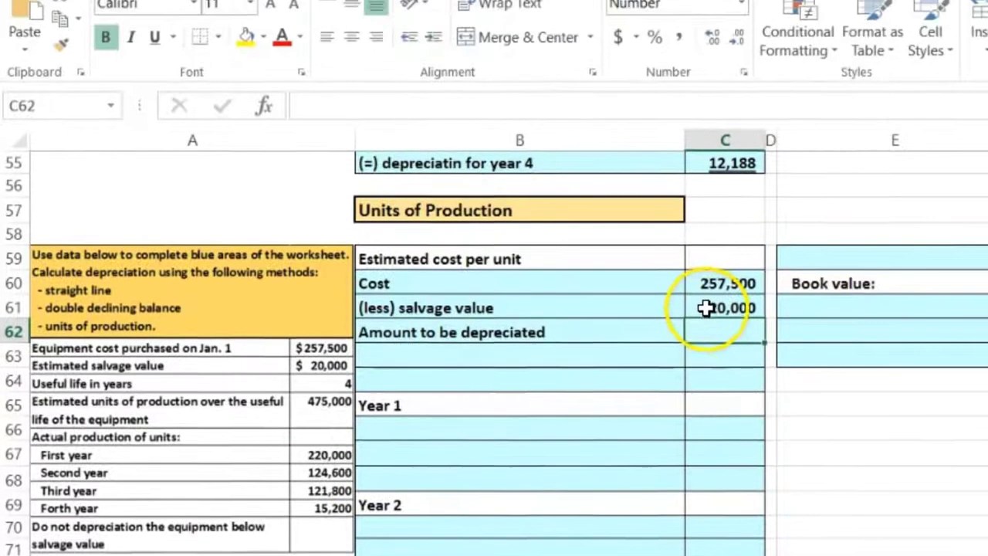
Apply a single underline to the salvage value amount in C61
left_click(707, 255)
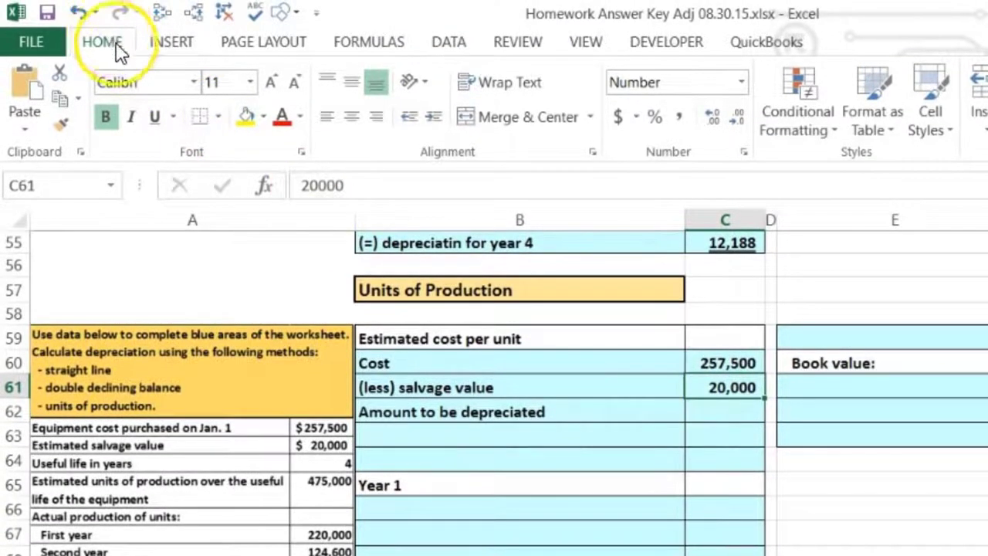
left_click(175, 123)
left_click(164, 139)
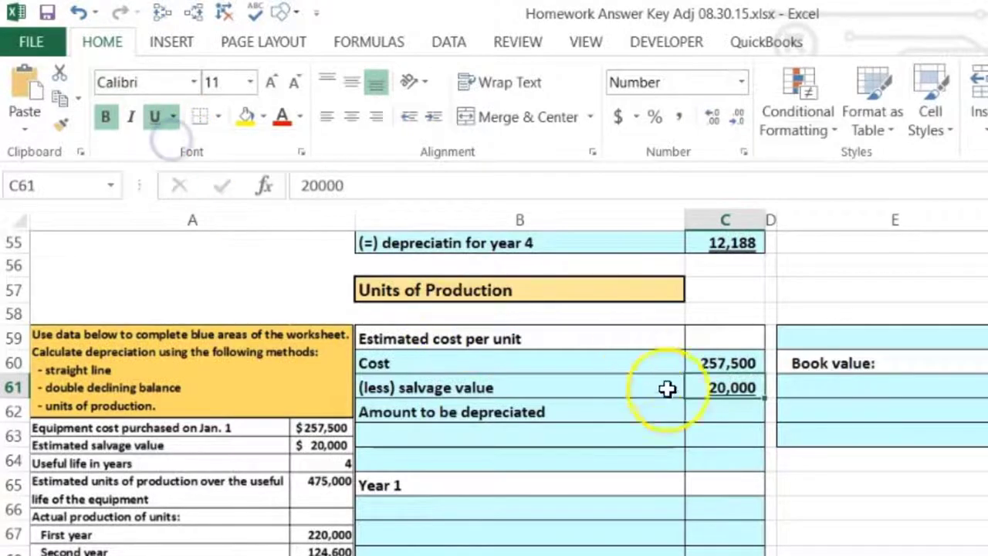
Calculate the amount to be depreciated in C62 with the formula =C60-C61
left_click(695, 411)
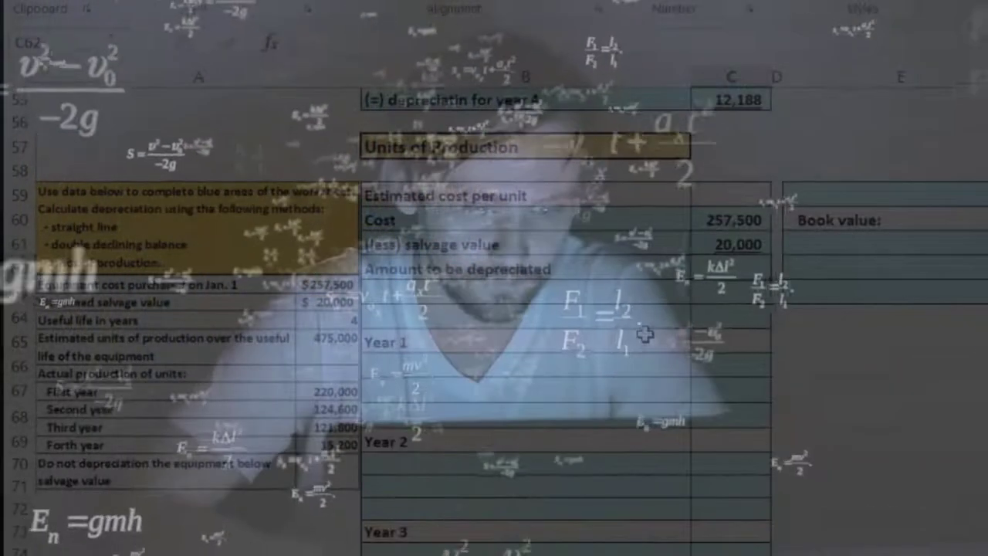
type("=")
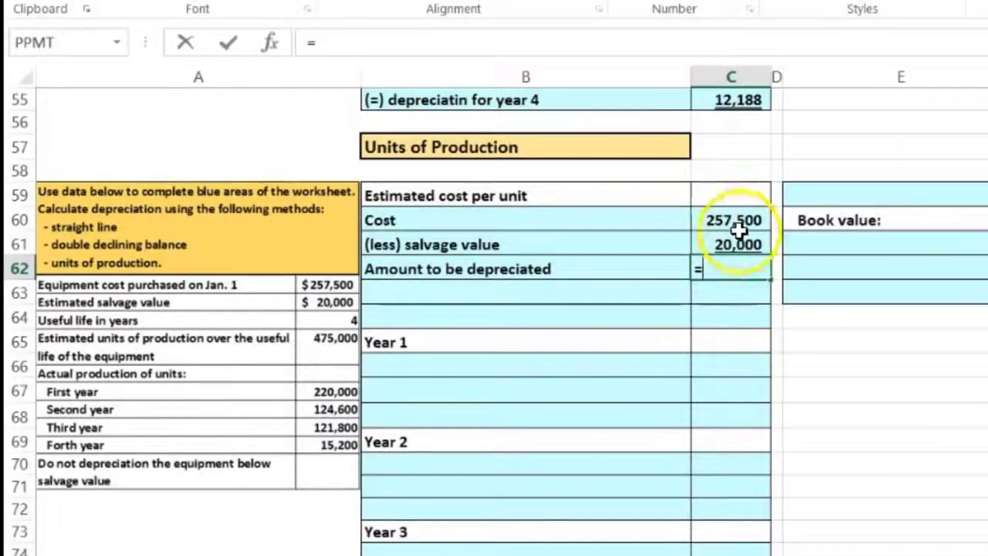
left_click(733, 220)
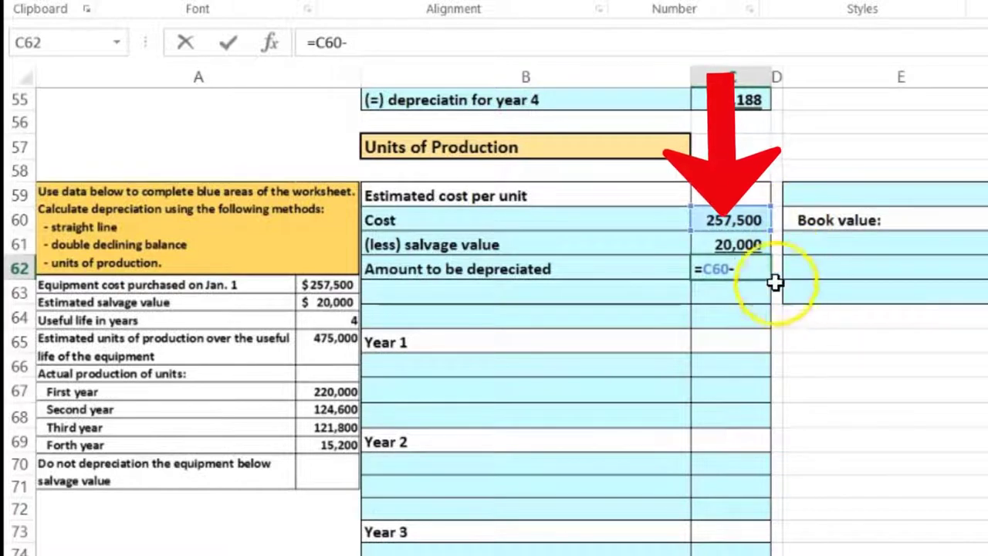
key("Return")
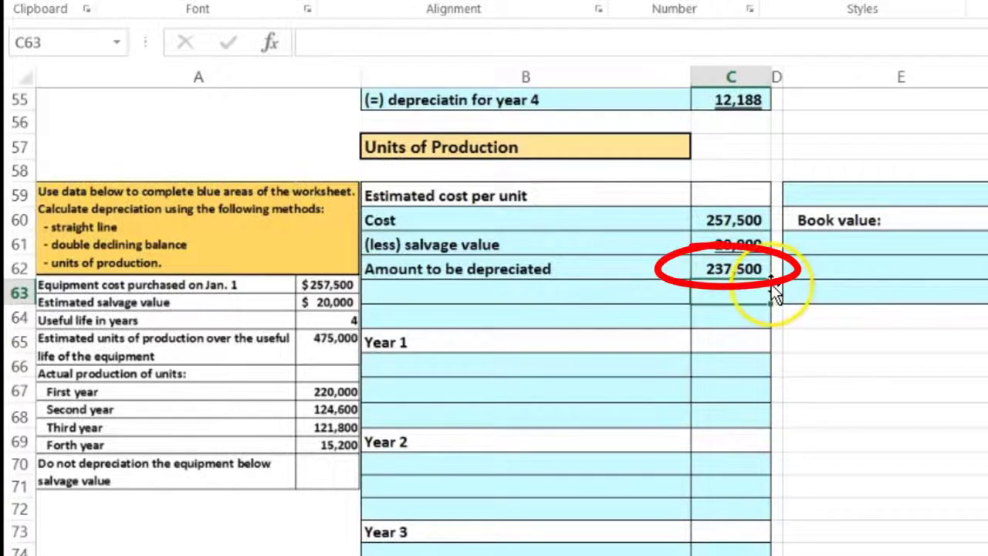
left_click(739, 221)
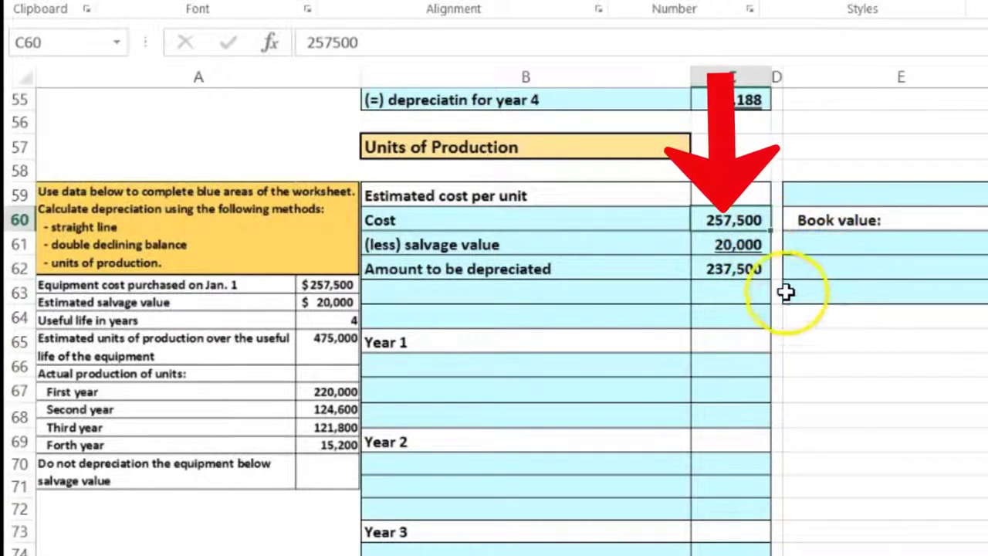
left_click(760, 270)
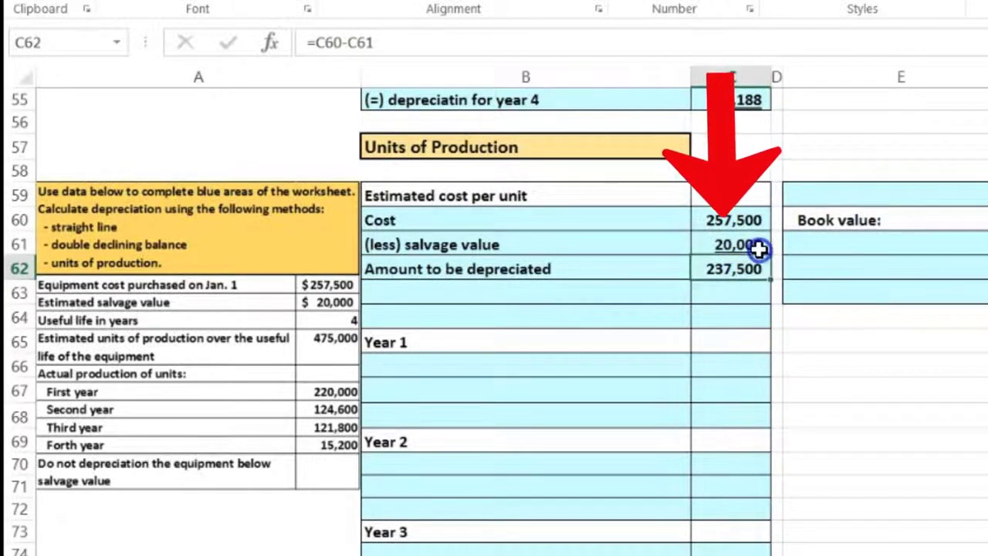
left_click(758, 247)
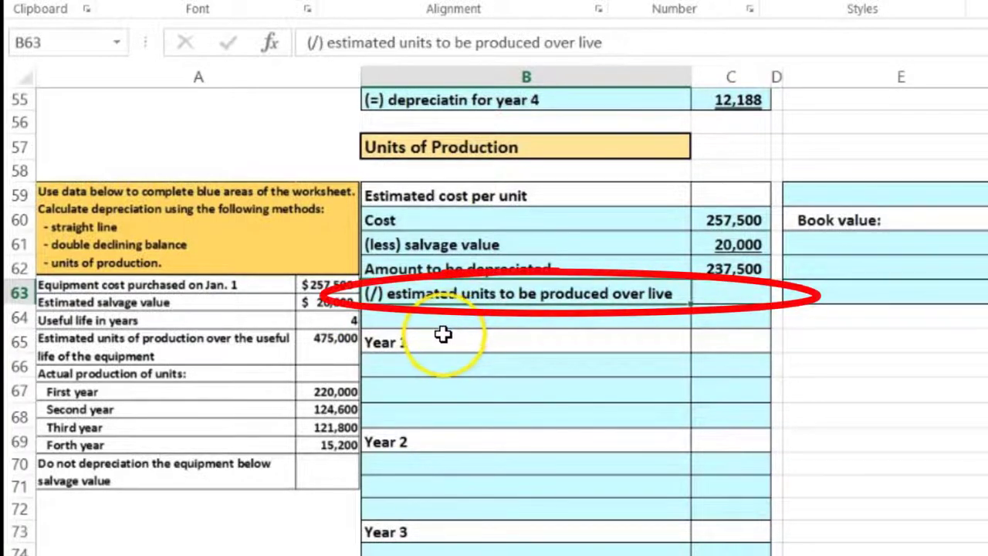
Label B63 "(/) estimated units to be produced over live", enter 475000 in C63 and underline that amount
left_click(717, 290)
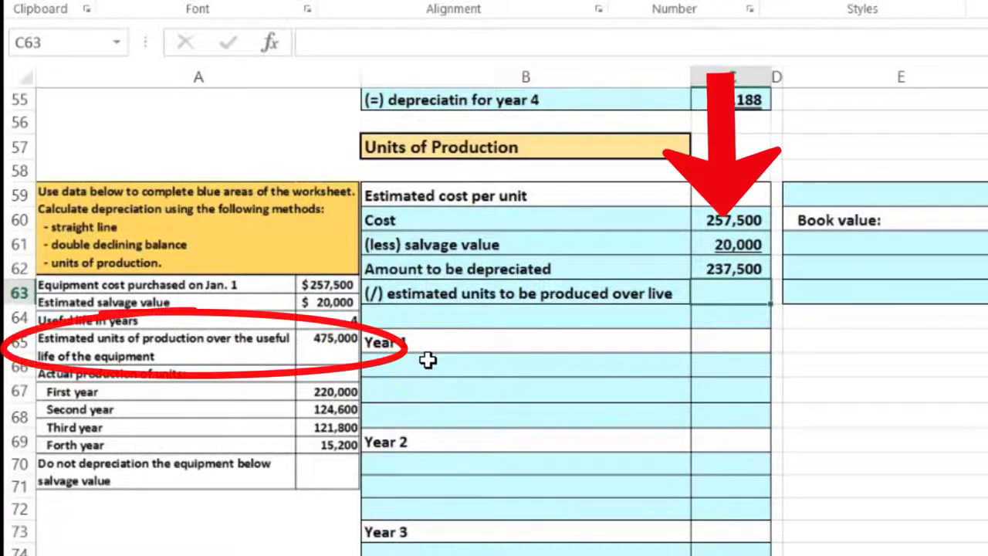
type("475000")
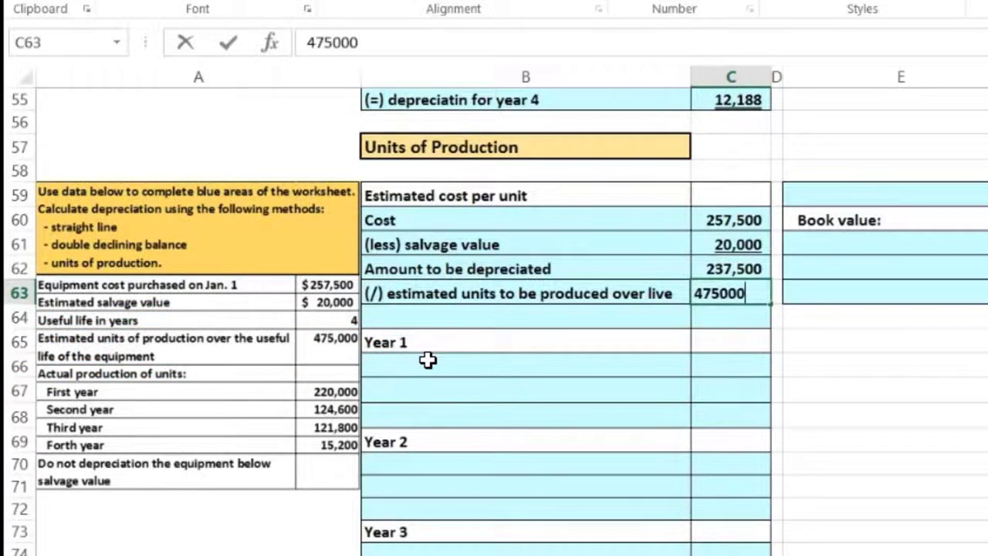
key("Return")
key("Up")
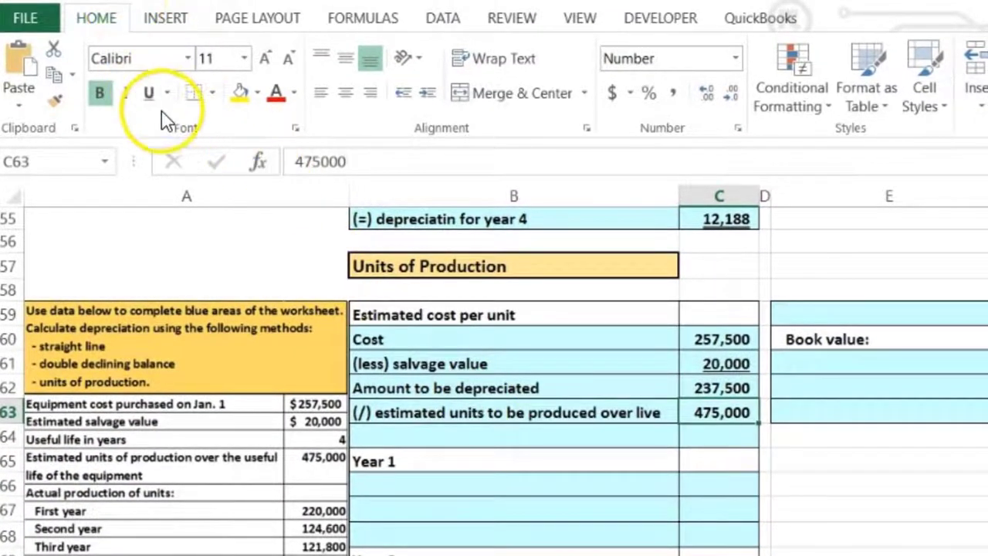
Label B64 "(=) depreciation per unit" and calculate it in C64 with the formula =C62/C63
left_click(386, 438)
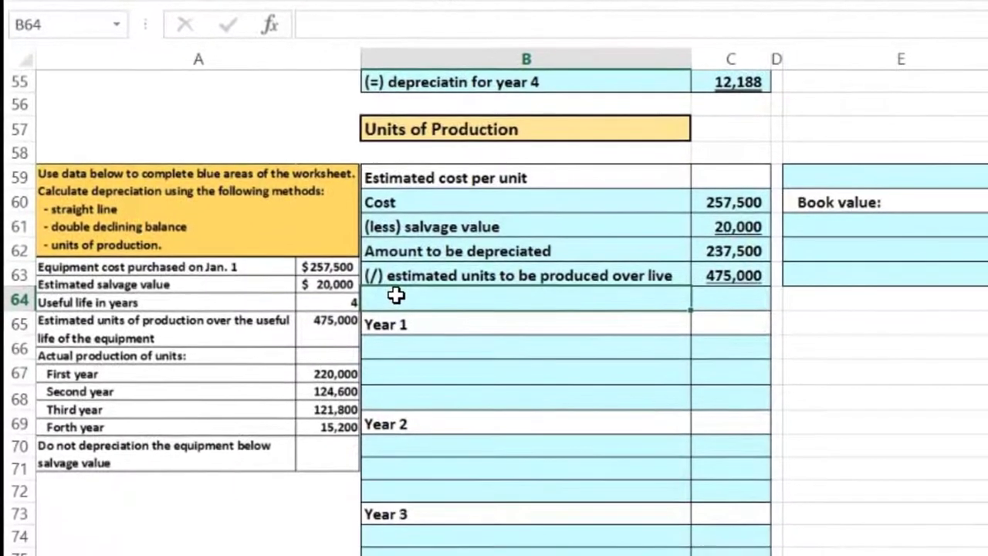
type("(=) depreciation per unit")
key("Tab")
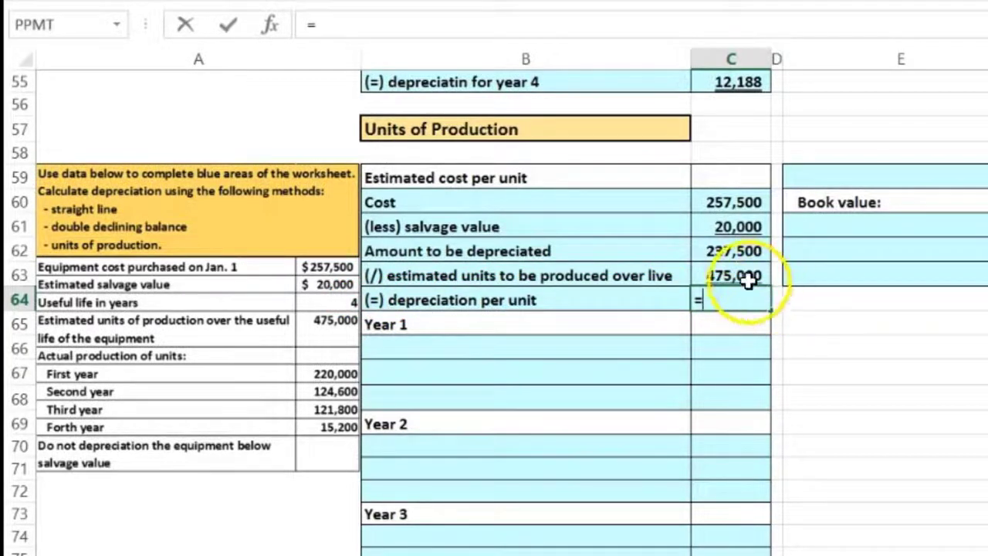
left_click(740, 253)
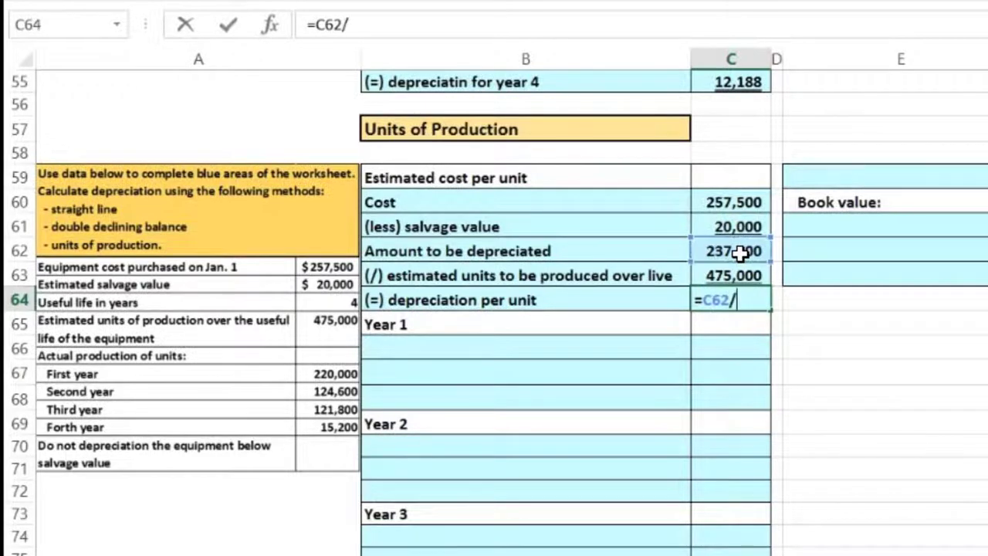
type("/")
left_click(725, 275)
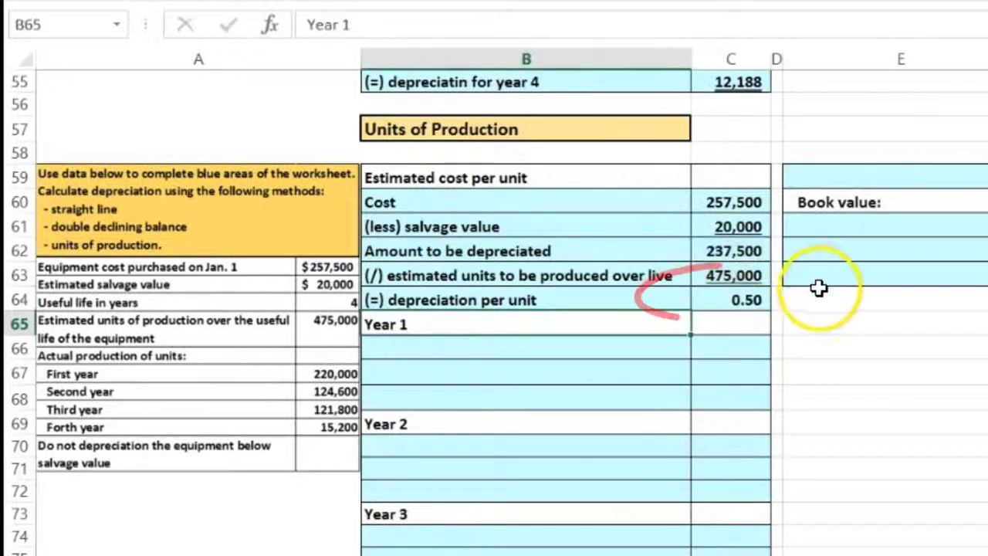
Enter "Units produced in year 1" in B66 and 220000 in C66 under Year 1
left_click(761, 301)
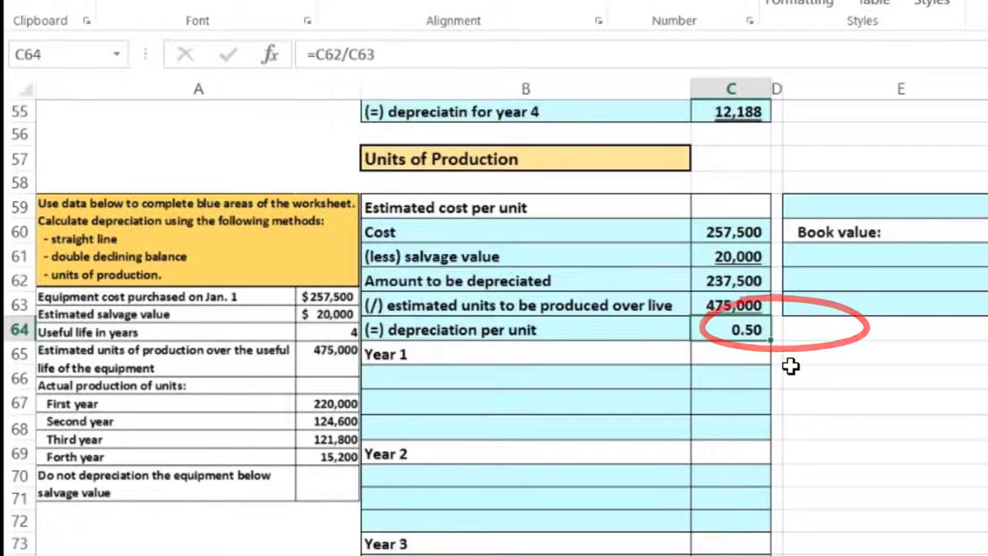
key("Down")
key("Down")
key("Left")
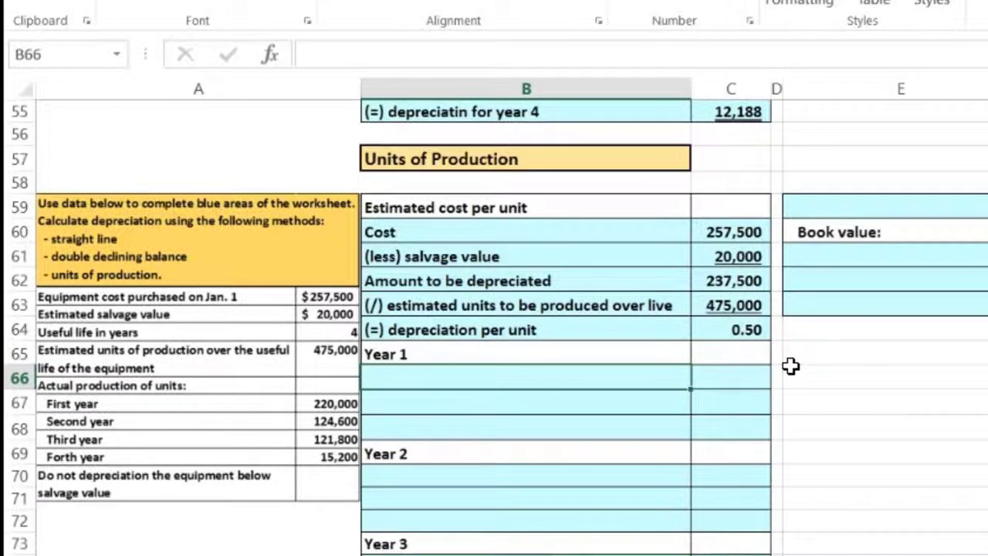
type("Units produced in year 1")
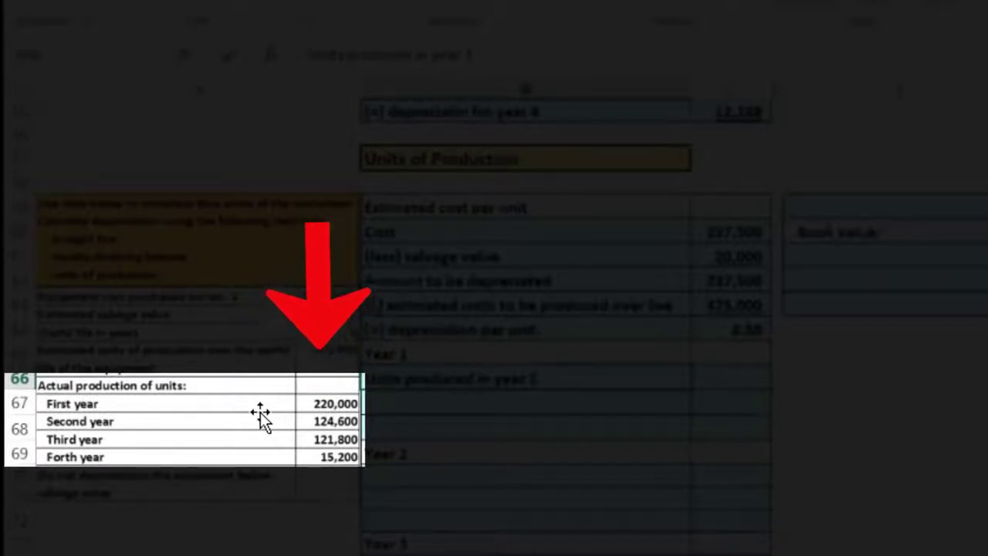
left_click(268, 415)
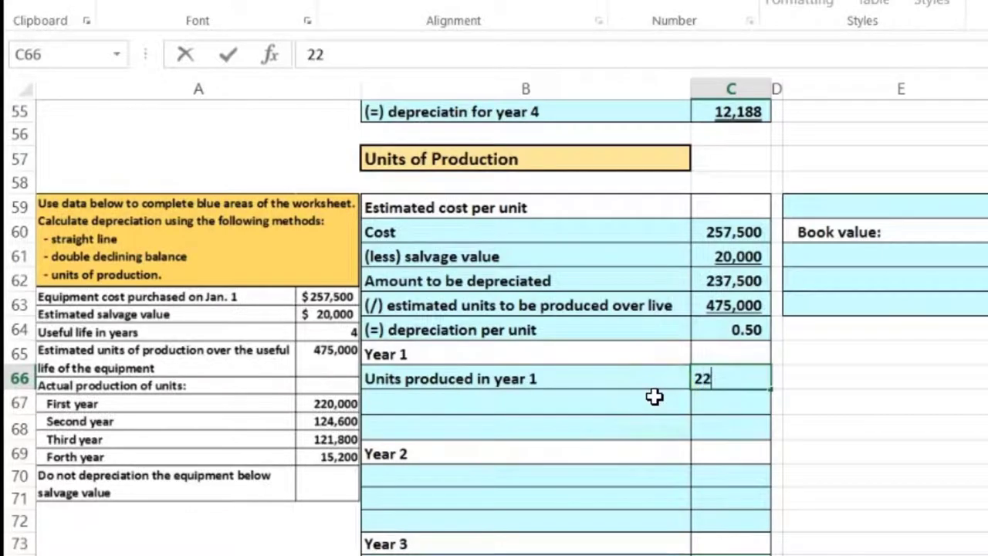
type("220000")
Label B67 "(*) depreciation per unit" and link C67 to the per-unit depreciation with =C64
left_click(654, 396)
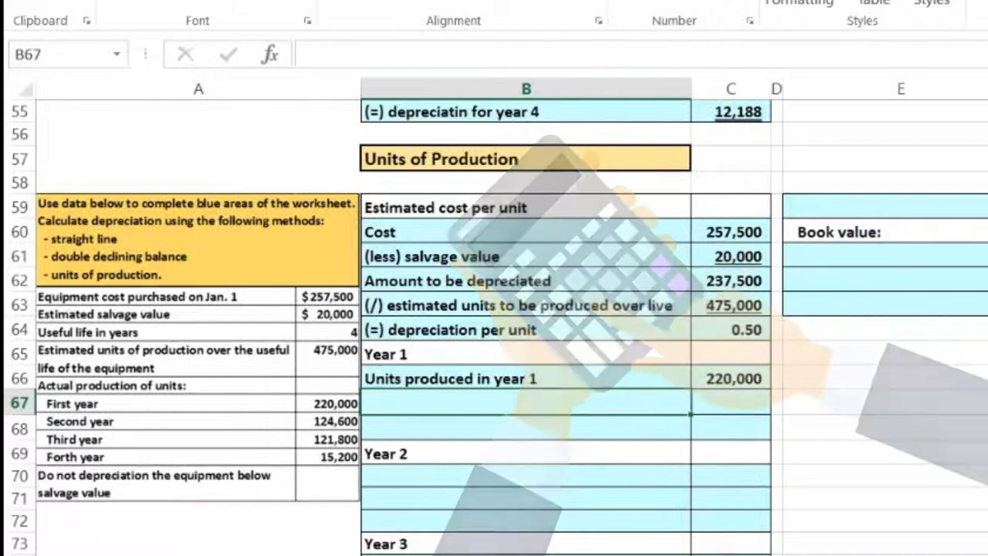
type("(*) depreciation per unit")
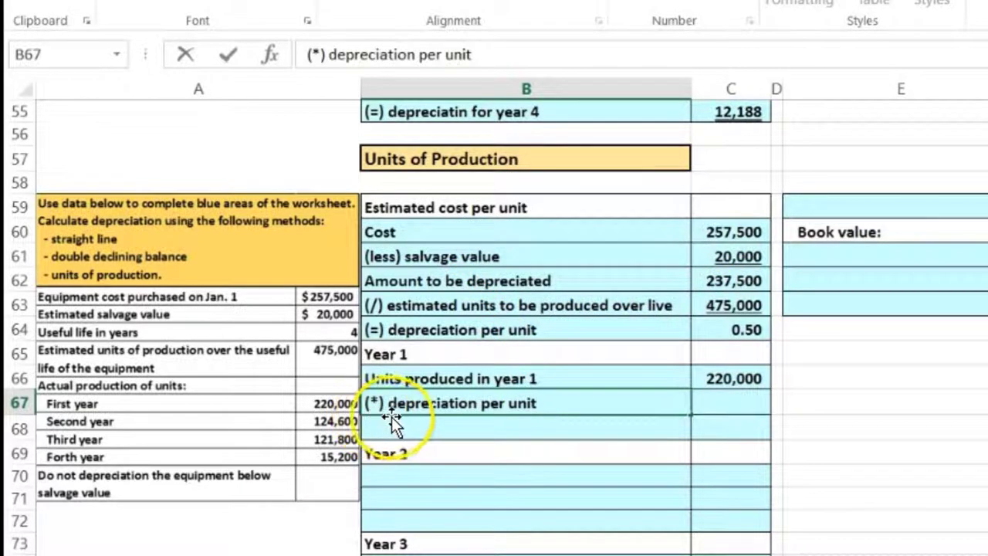
left_click(726, 404)
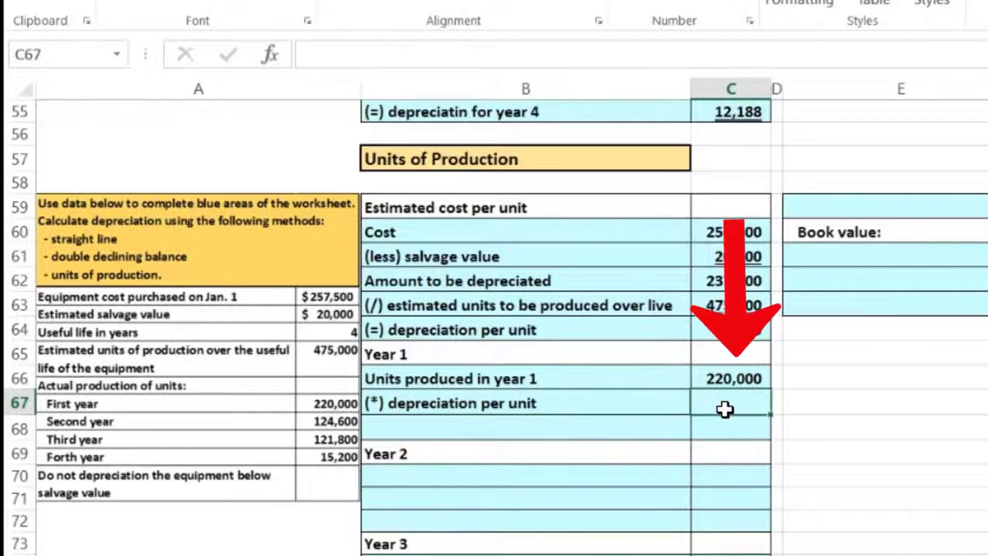
type("=")
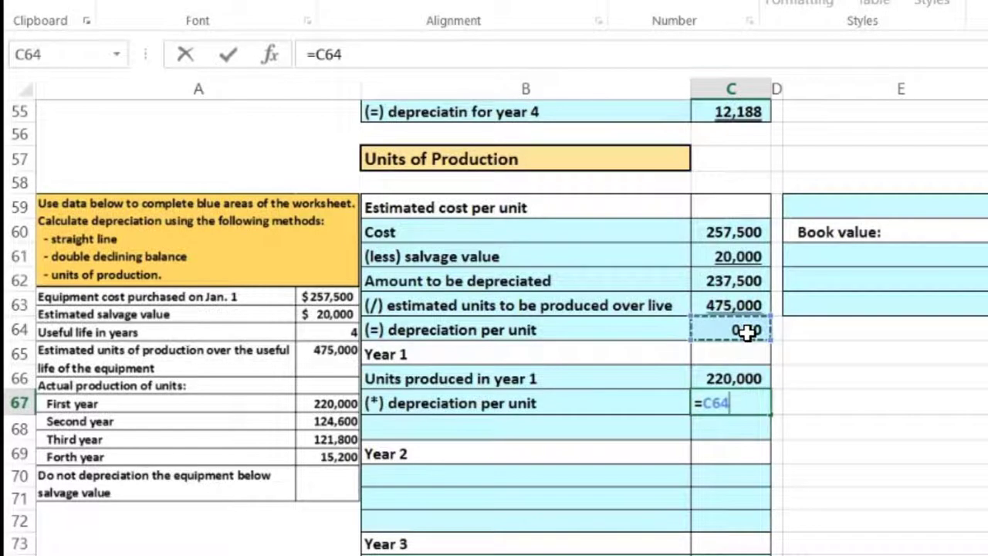
key("Return")
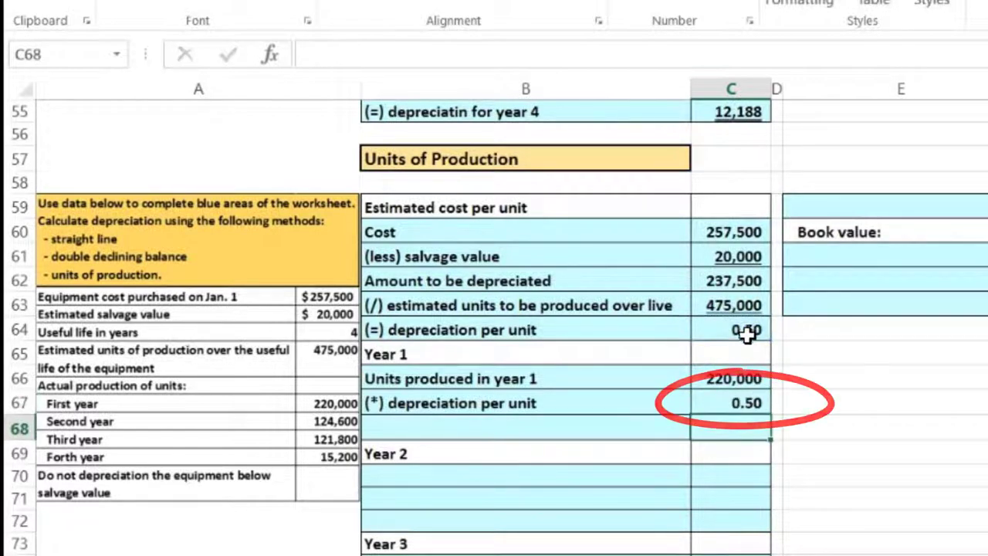
Label B68 "(=) depreciation year 1" and calculate the amount in C68 with the formula =C66*C67
left_click(749, 403)
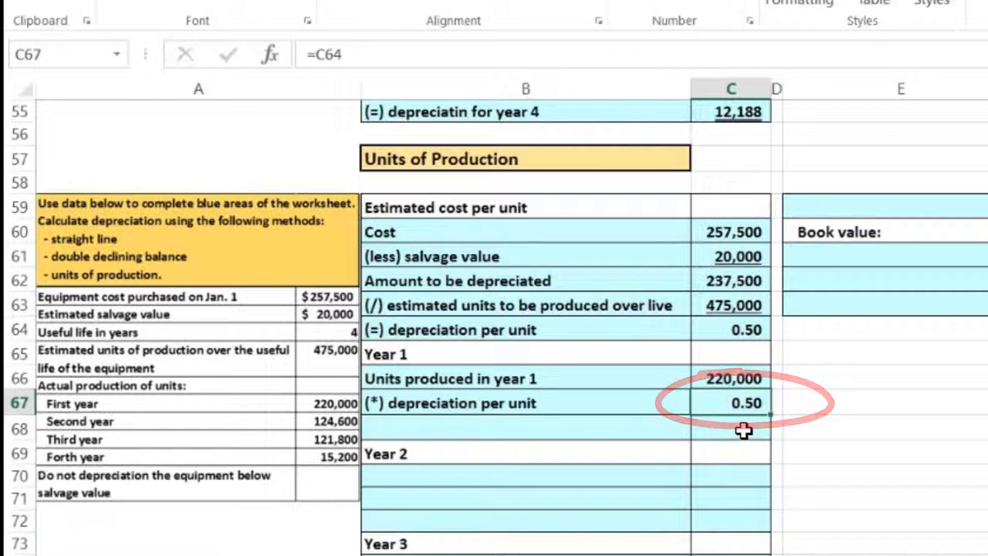
left_click(742, 380)
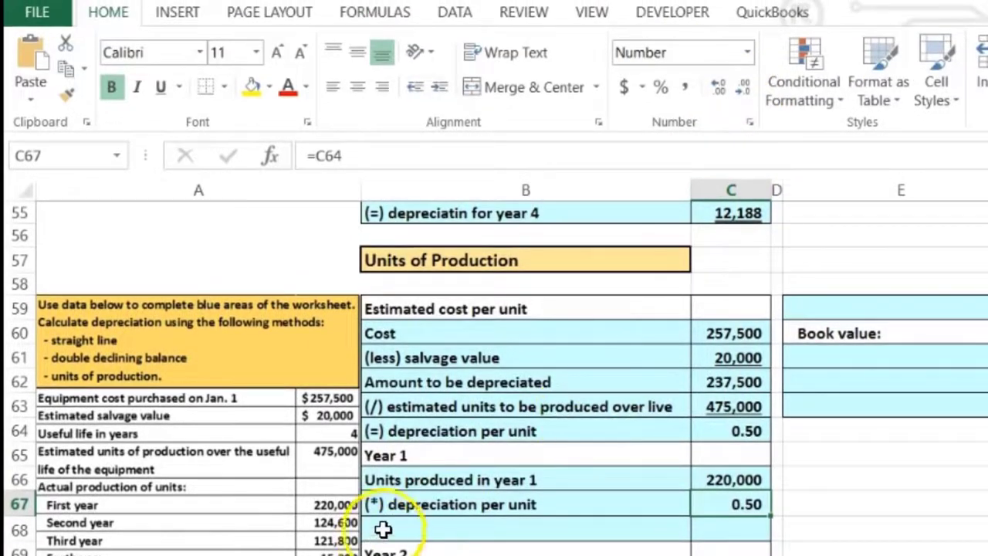
left_click(384, 528)
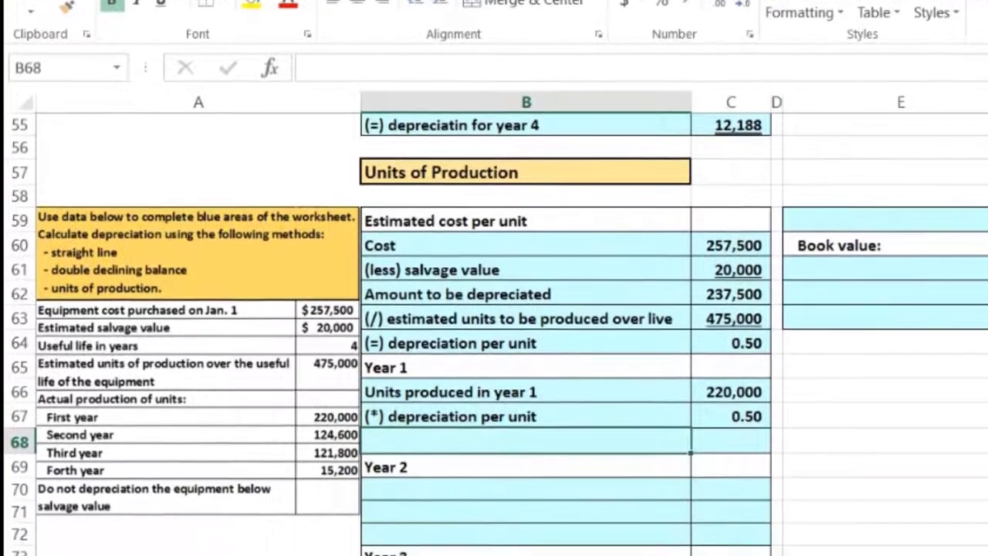
type("(=) depreciation year 1")
key("Return")
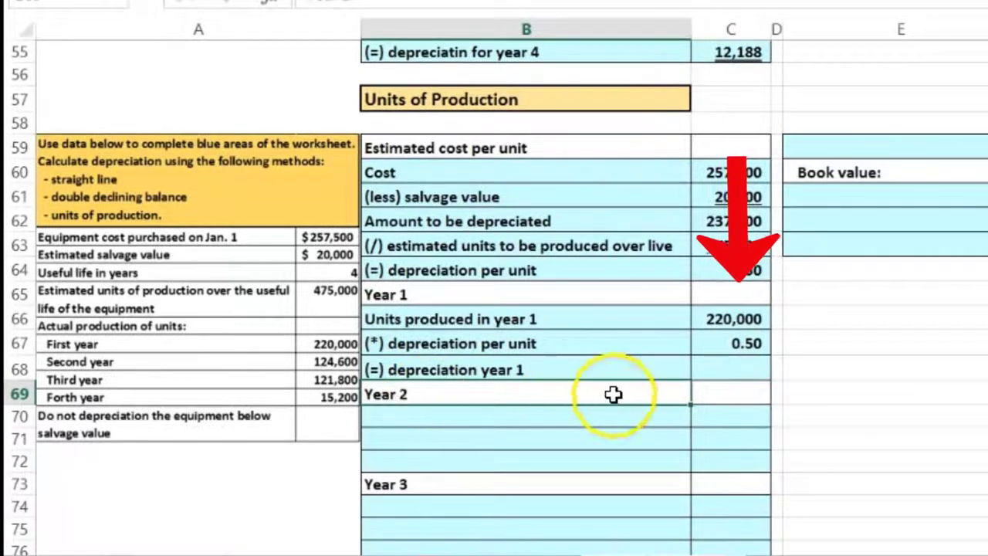
left_click(743, 371)
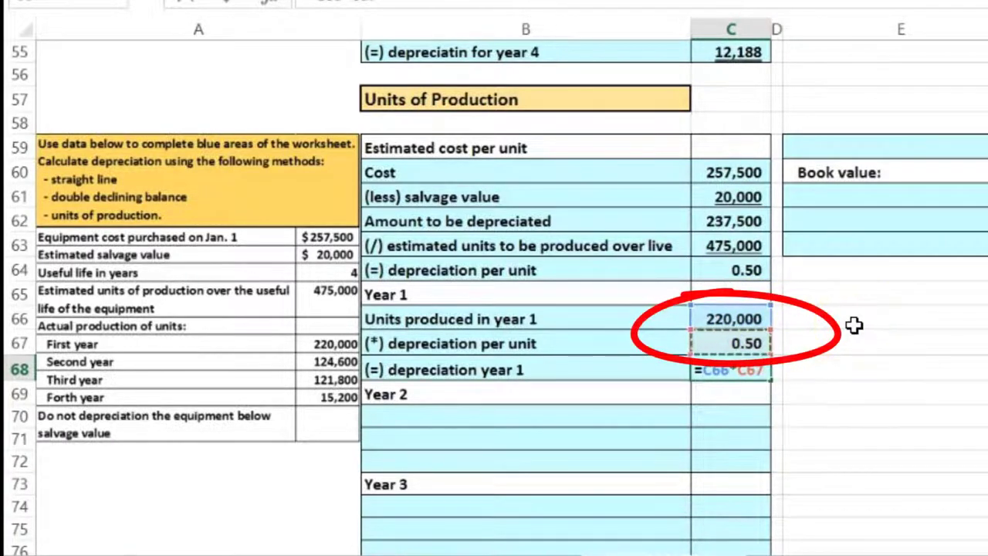
key("Return")
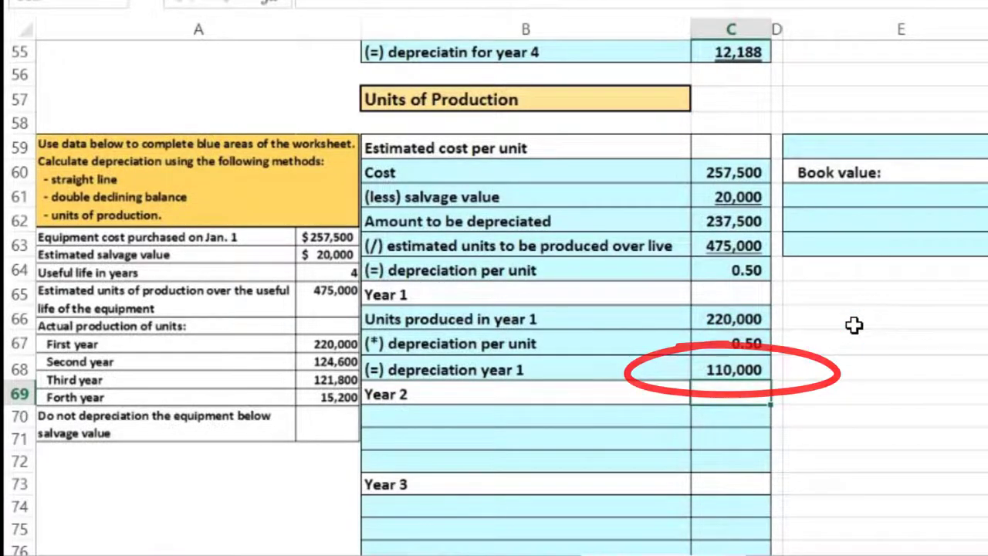
Fill in the summary table labels: "Depreciation" in E59, "Cost" in E61, "(less) accumulated depreciation" in E62 and "(=) book value" in E63
left_click(847, 151)
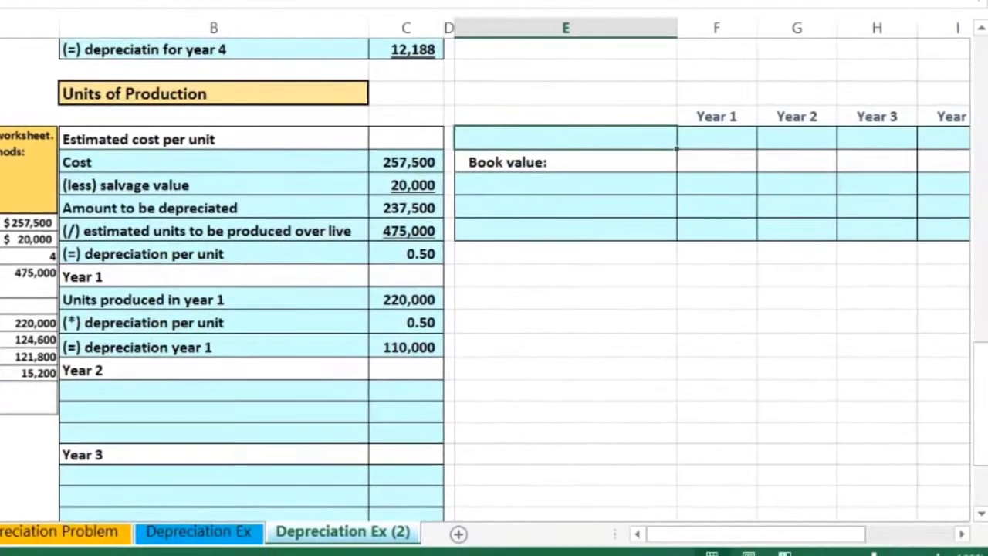
type("Depreciation Book value: Cost (less) accumulated depreciation (=) book value")
scroll(706, 329, "up", 3)
Link the Year 1 Depreciation cell F59 to the year 1 depreciation amount in C68
left_click(705, 329)
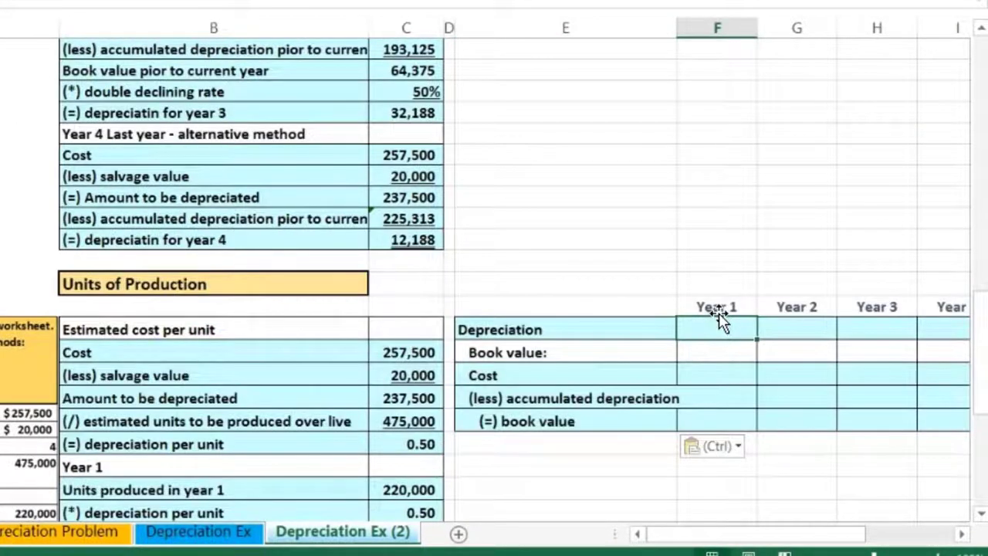
scroll(697, 330, "down", 2)
left_click(410, 411)
key("Return")
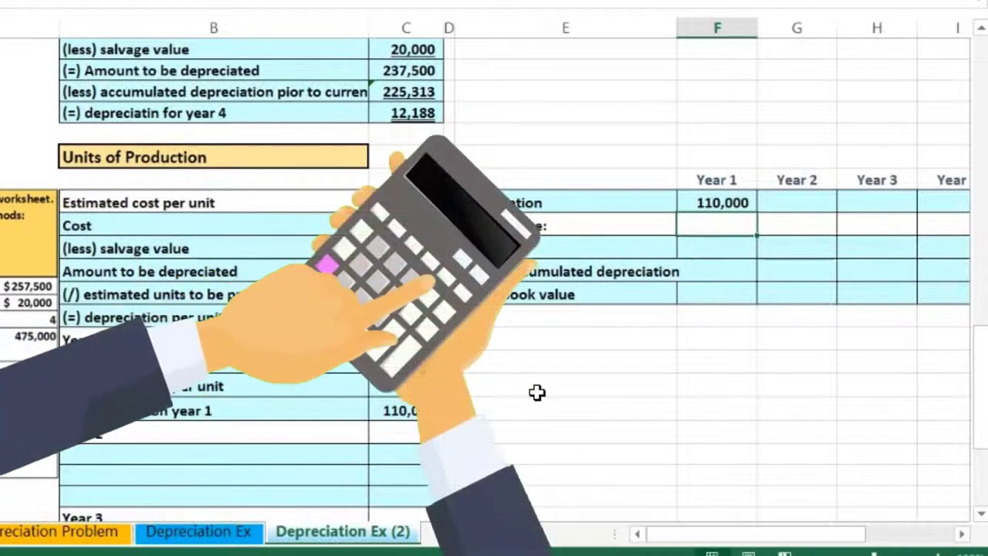
Link the Year 1 cost in F61 with =C60 and the accumulated depreciation in F62 with =F59
key("Down")
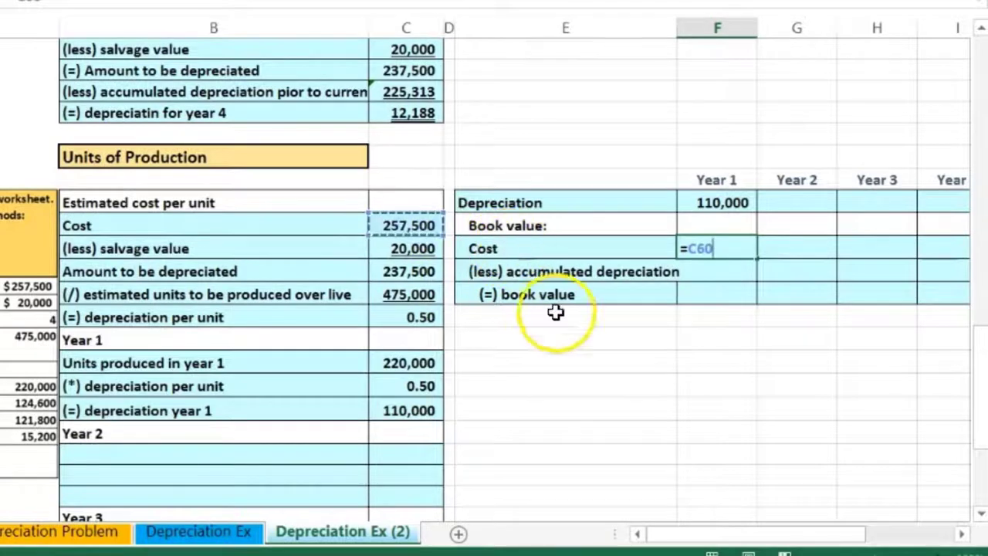
key("Return")
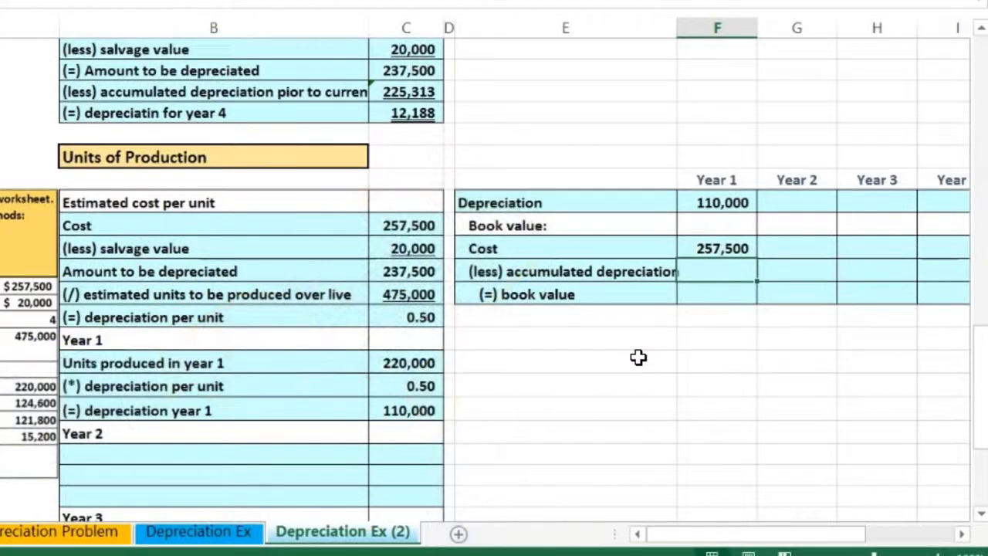
type("=")
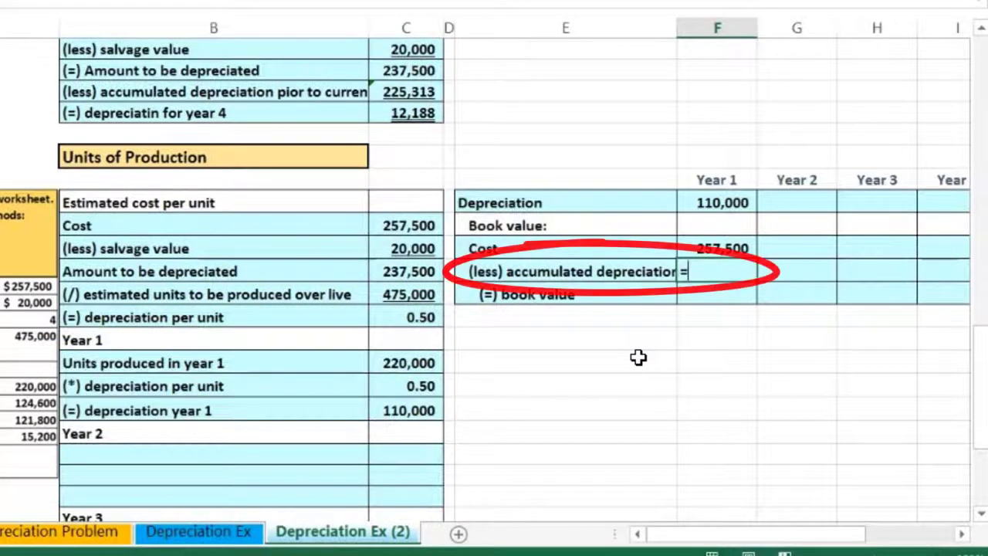
left_click(705, 202)
key("Return")
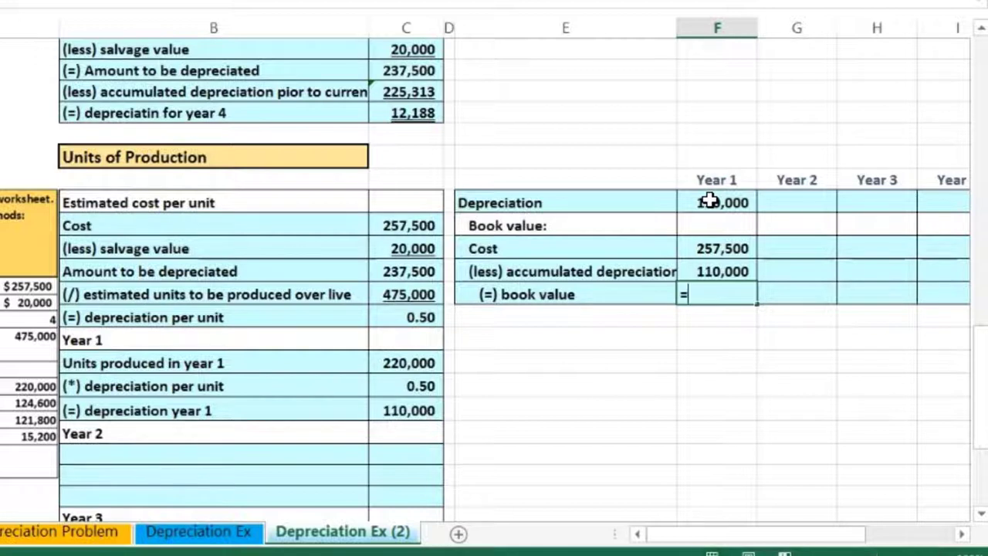
Calculate the Year 1 book value in F63 with the formula =F61-F62
left_click(701, 245)
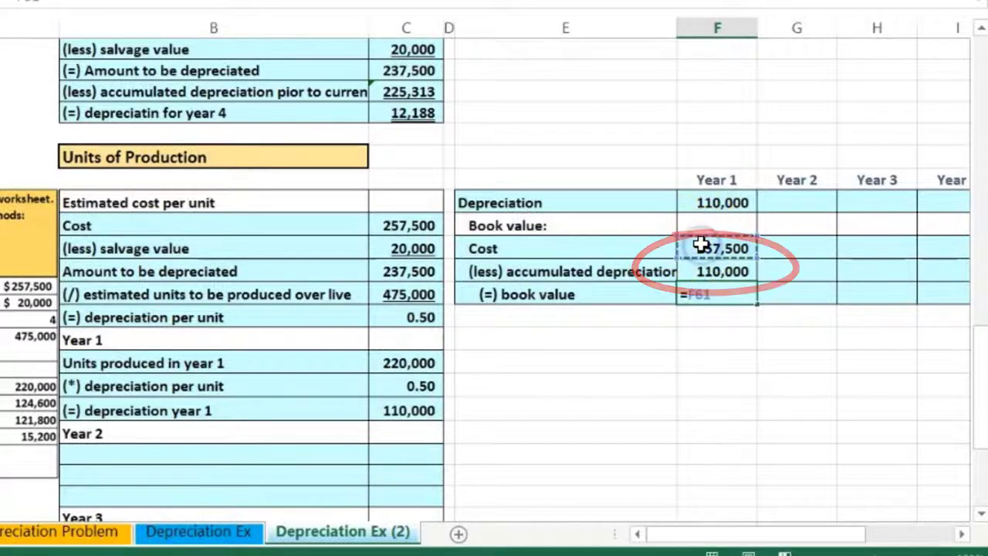
type("-")
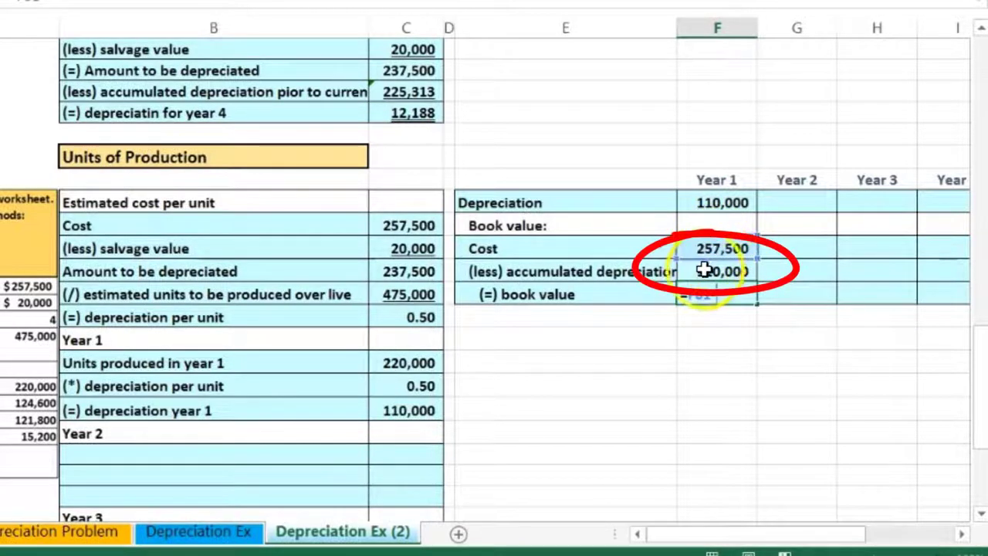
left_click(700, 271)
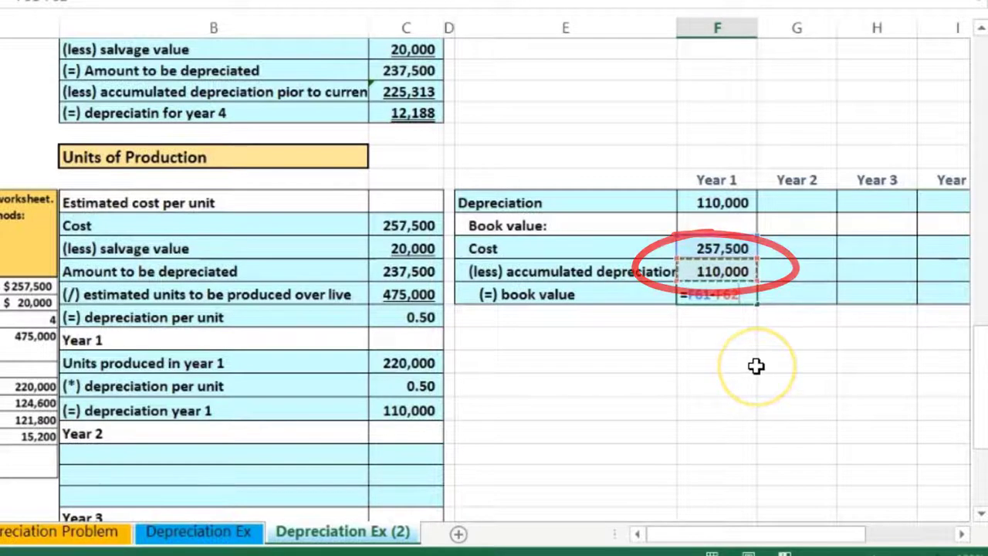
key("Return")
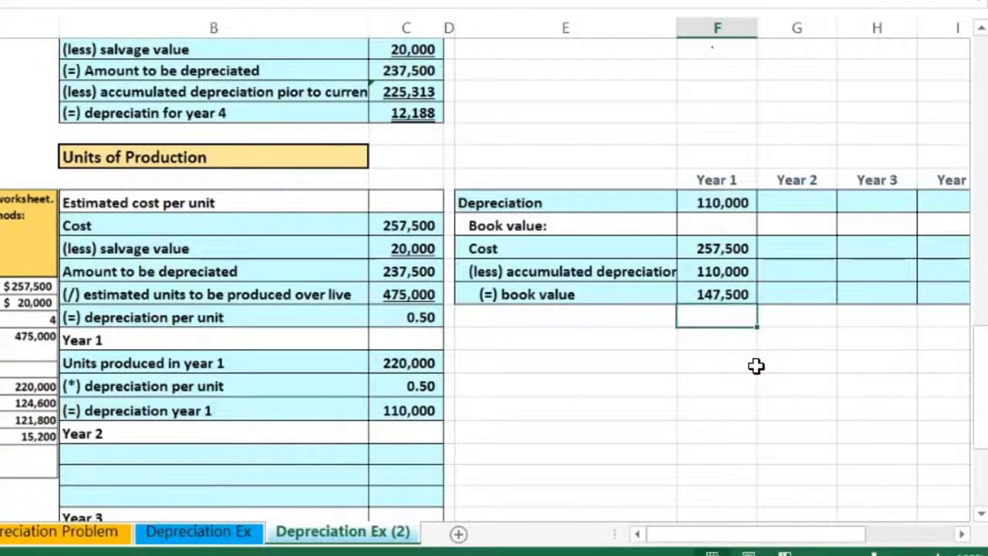
Examine the Year 1 trial balance beside the journal entries, including its debits-minus-credits total and net income formulas
key("Up")
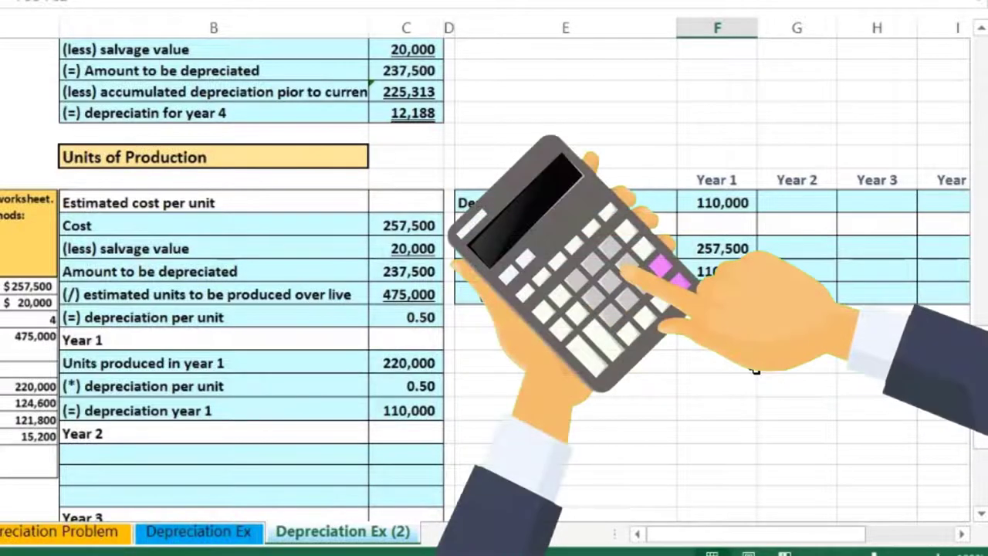
key("Right")
key("Right")
key("Right")
key("Right")
key("Right")
key("Right")
key("Right")
key("Right")
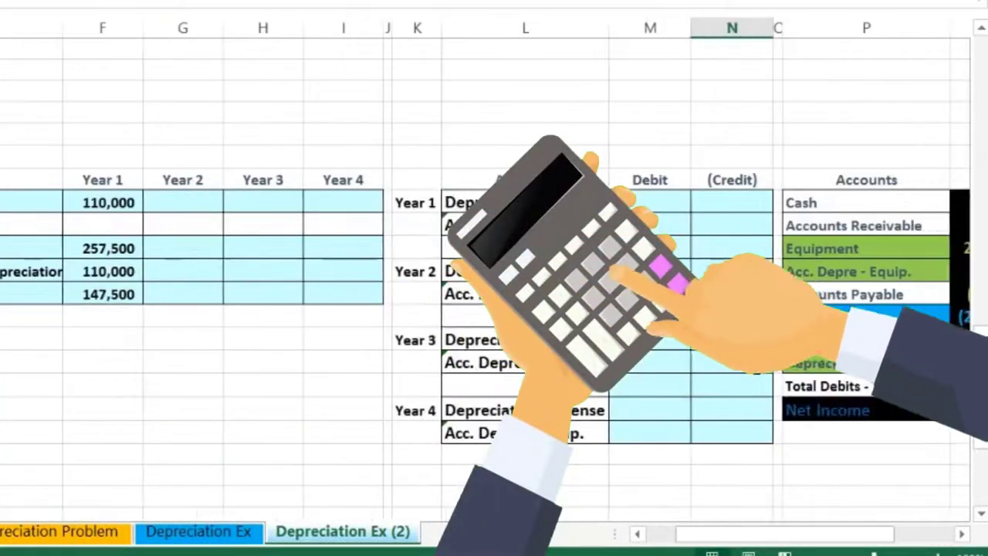
key("Right")
key("Right")
key("Right")
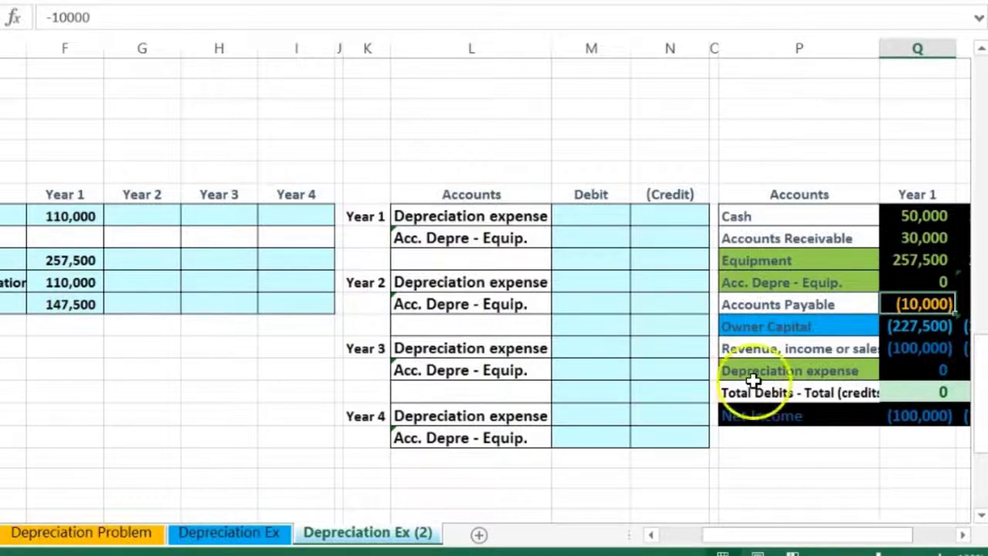
left_click(904, 395)
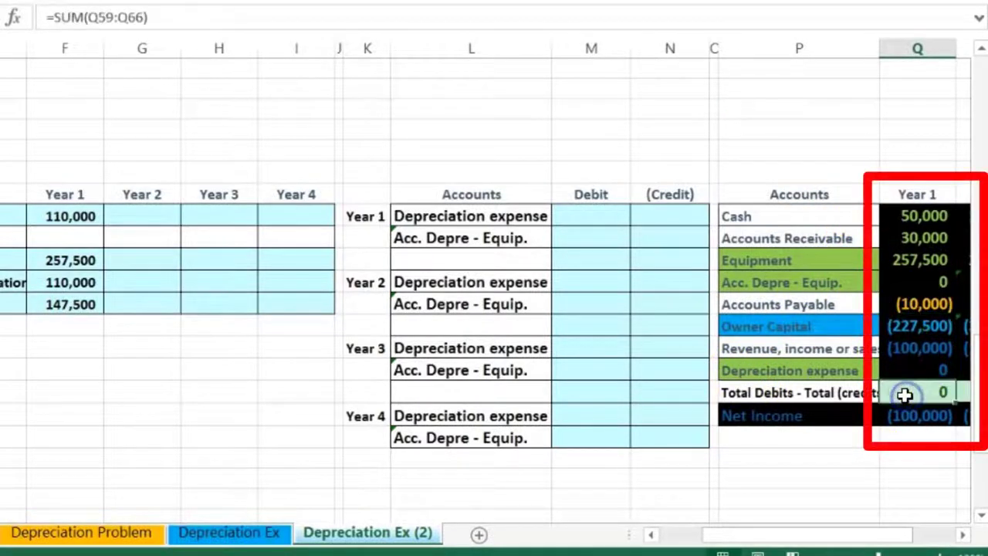
left_click(901, 415)
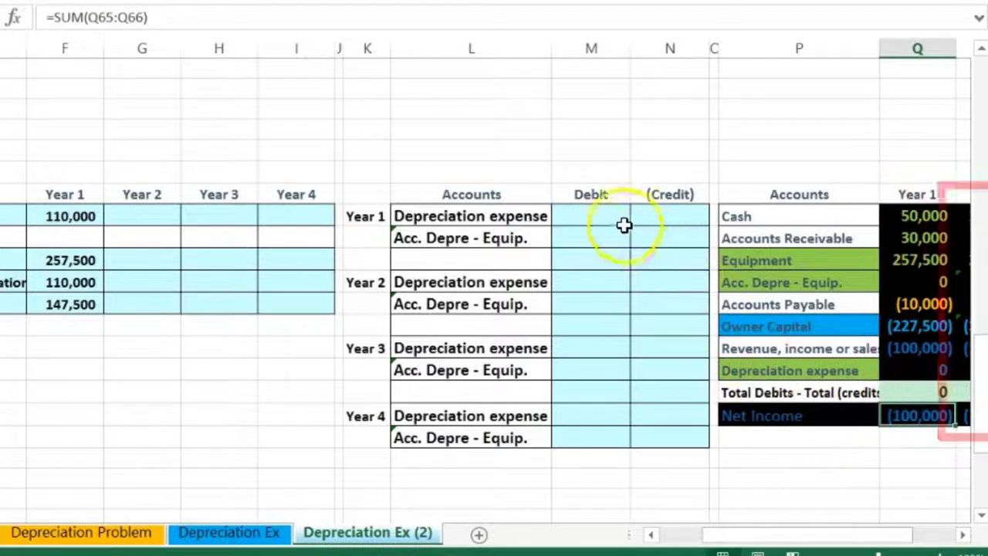
Record the Year 1 journal entry: debit Depreciation expense in M59 with =F59 and credit Acc. Depre - Equip. in N60 with -M59
left_click(591, 217)
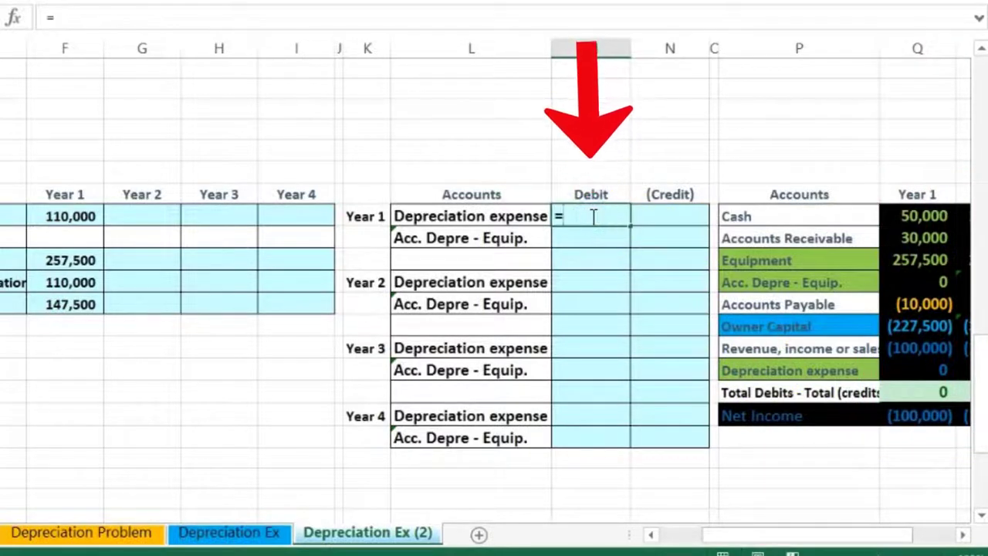
left_click(71, 216)
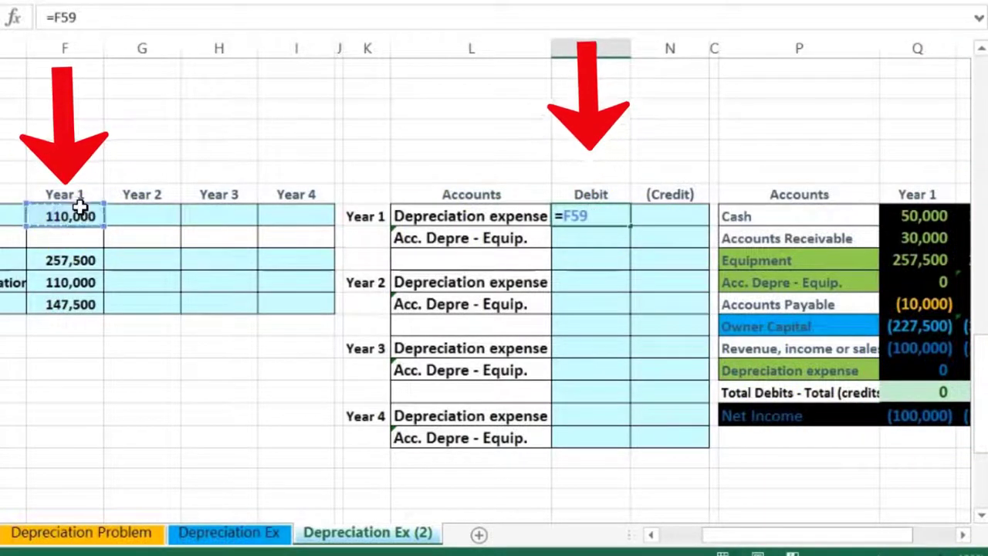
key("Return")
key("Right")
type("-")
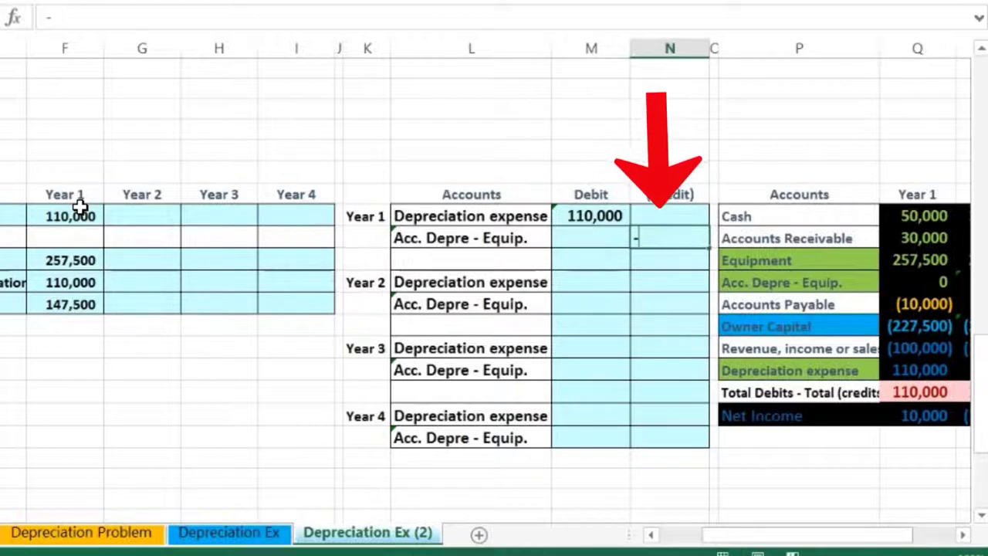
key("Left")
key("Up")
key("Return")
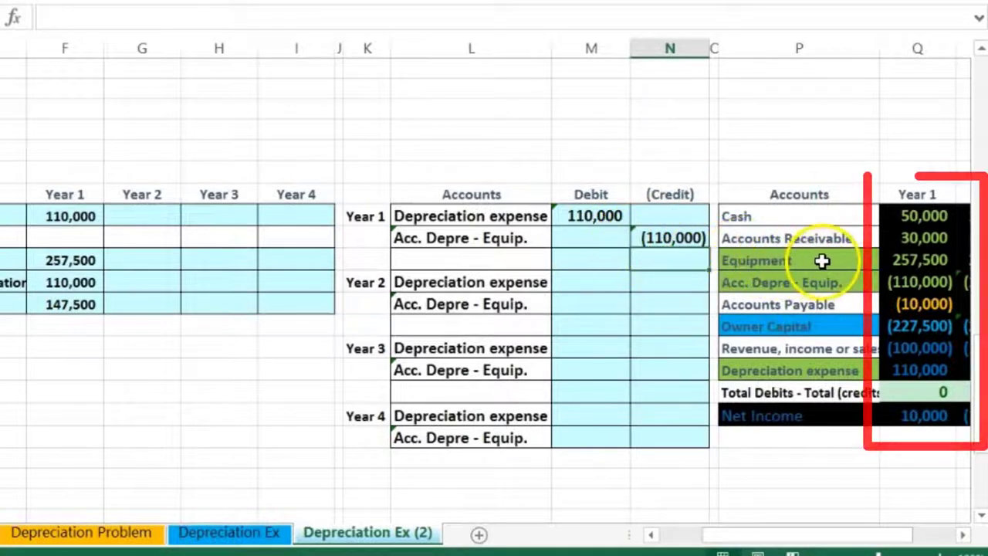
Check the Year 1 equipment, accumulated depreciation and depreciation expense balances, and compare net income with the two other depreciation methods' trial balances
left_click(938, 259)
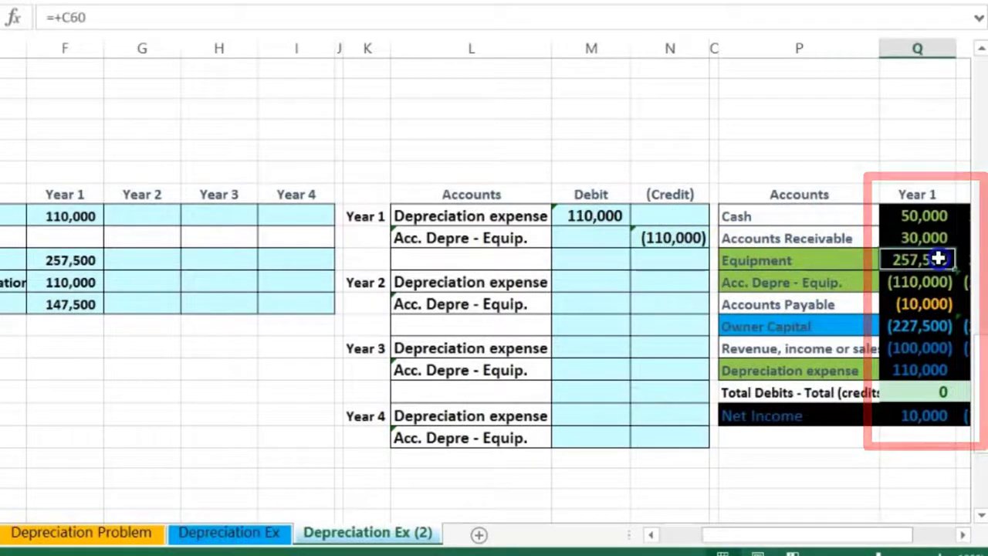
left_click_drag(932, 262, 931, 280)
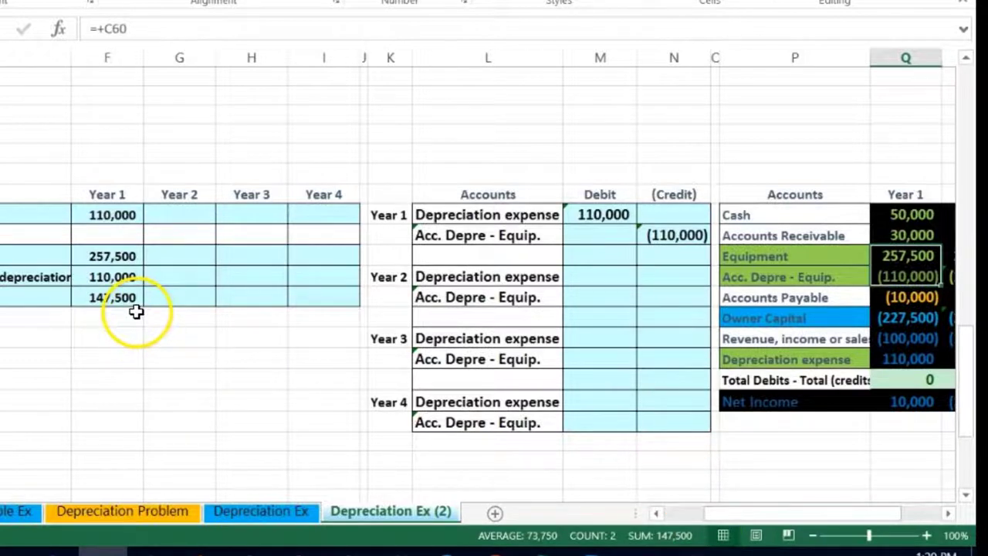
left_click(895, 360)
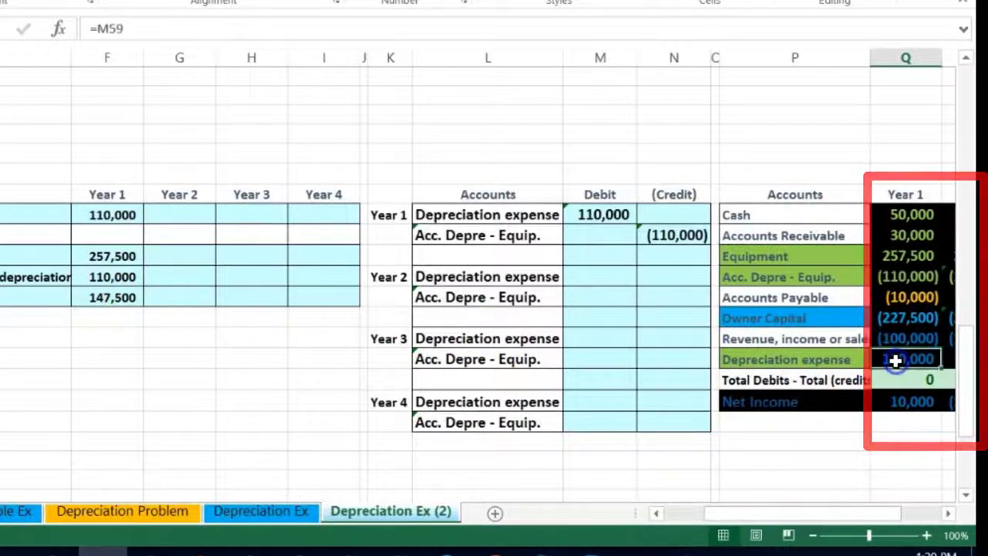
left_click(894, 402)
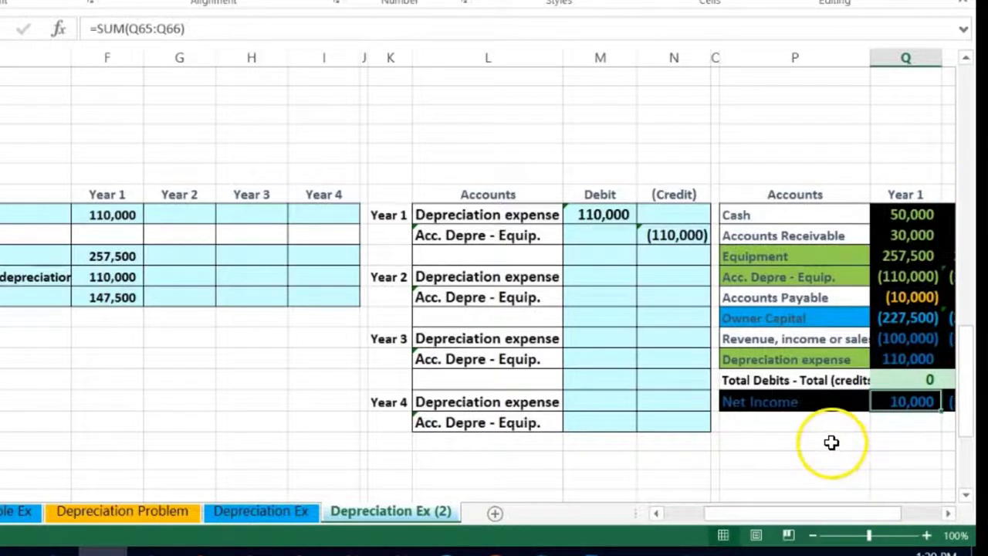
scroll(829, 439, "up", 4)
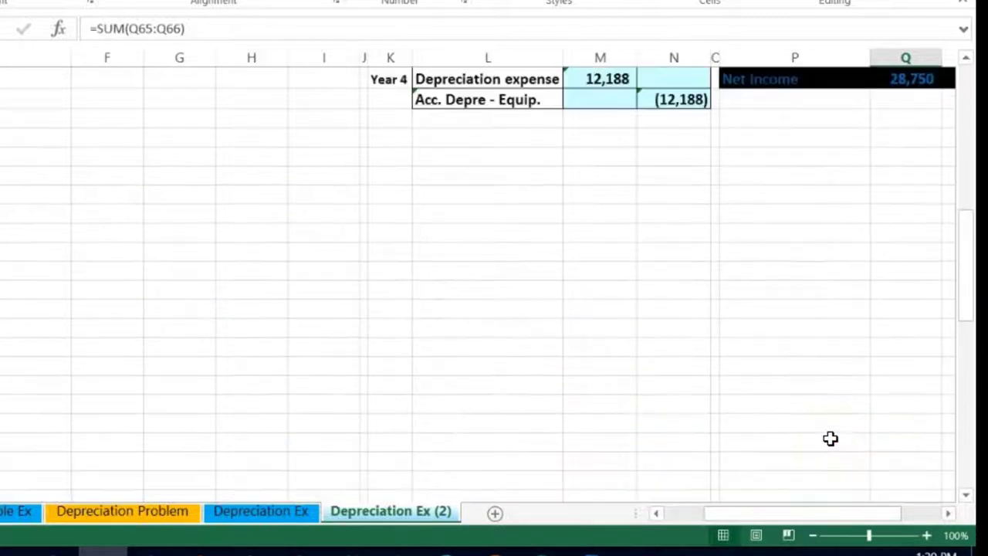
scroll(829, 438, "up", 3)
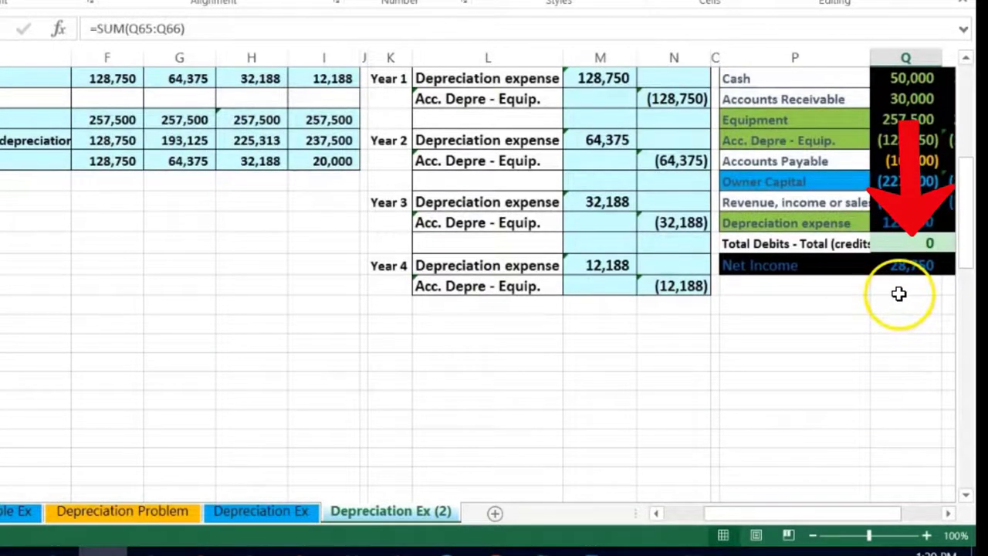
scroll(893, 295, "up", 5)
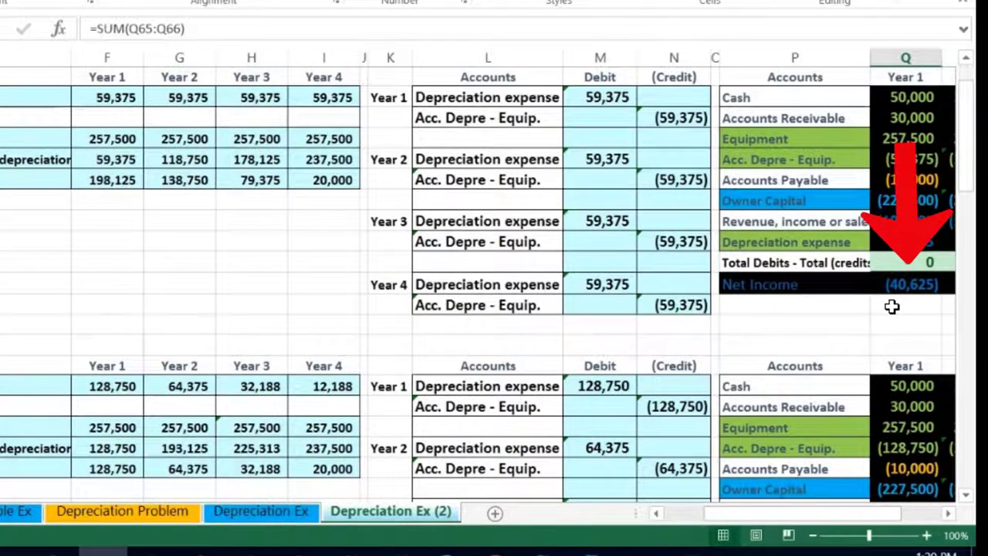
scroll(892, 309, "down", 15)
scroll(894, 323, "down", 1)
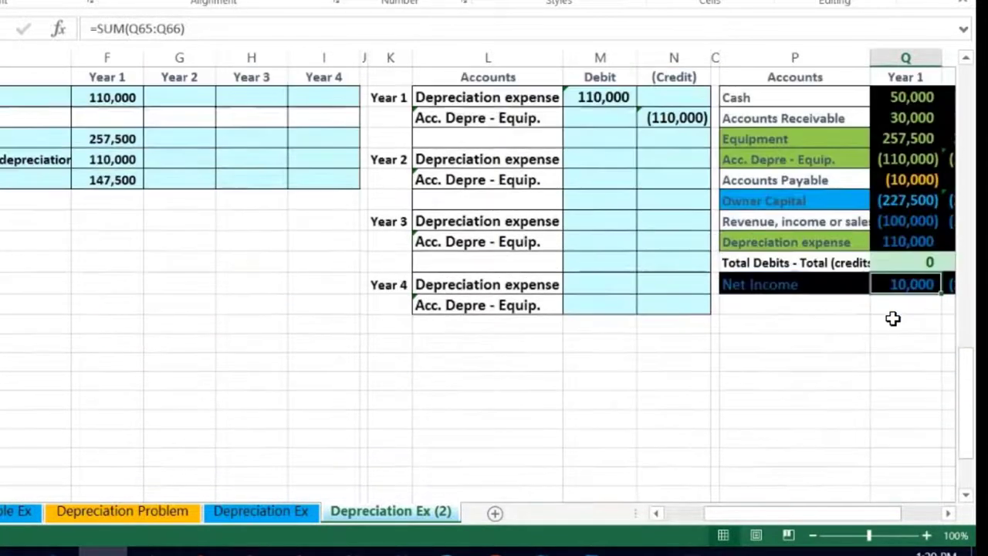
scroll(898, 328, "up", 1)
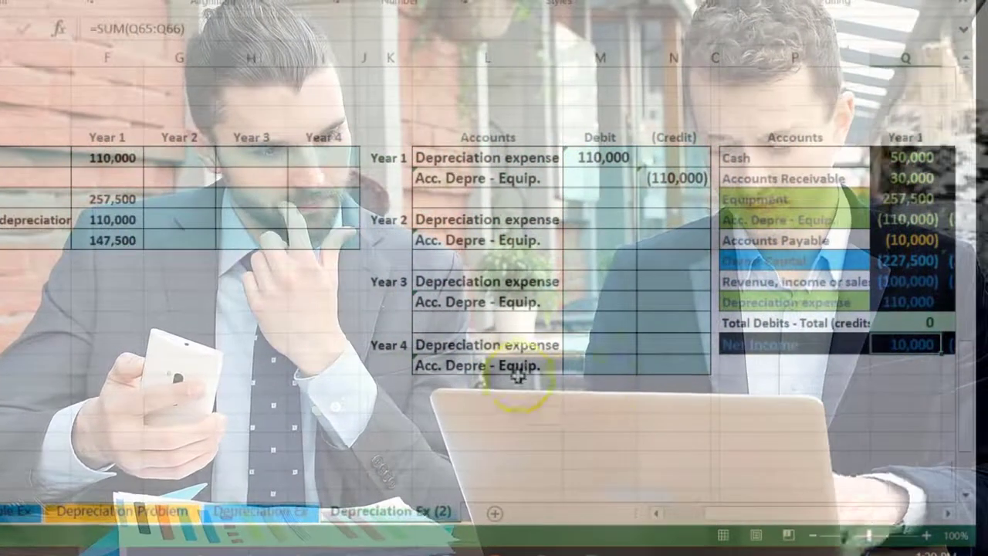
Label B70 "Units produced in year 2" in the Year 2 section and enter 124,600 in C70
left_click(256, 280)
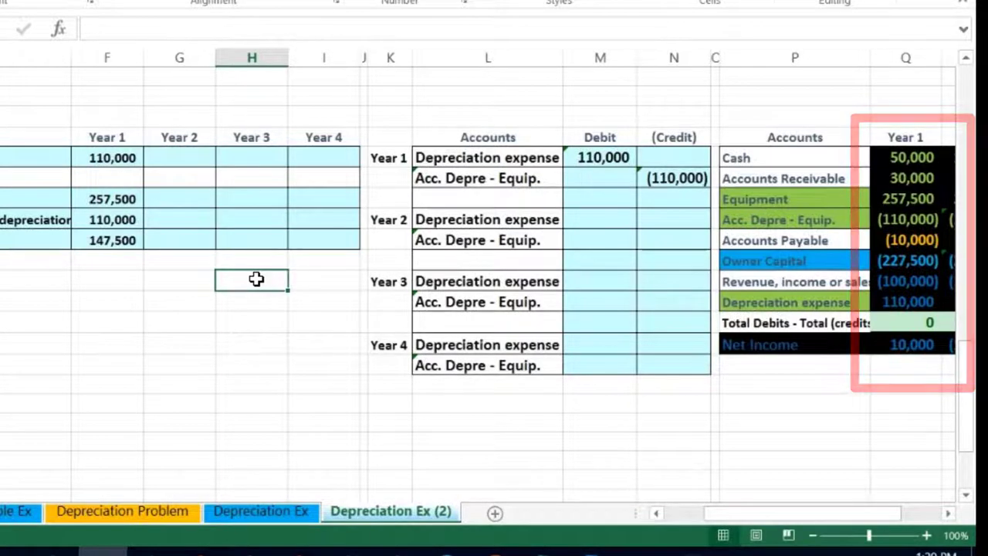
key("Home")
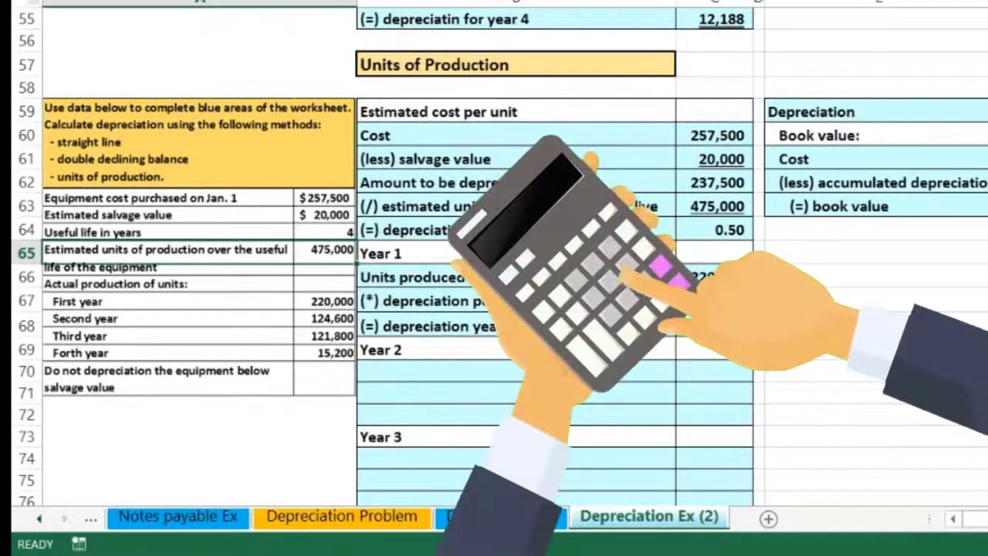
left_click(399, 371)
type("Units produced in year 1")
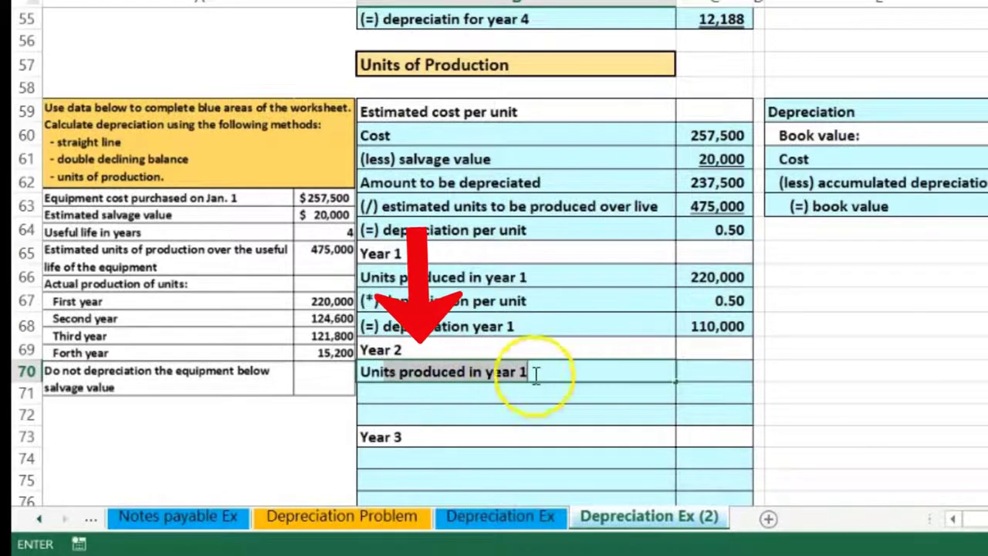
left_click(536, 373)
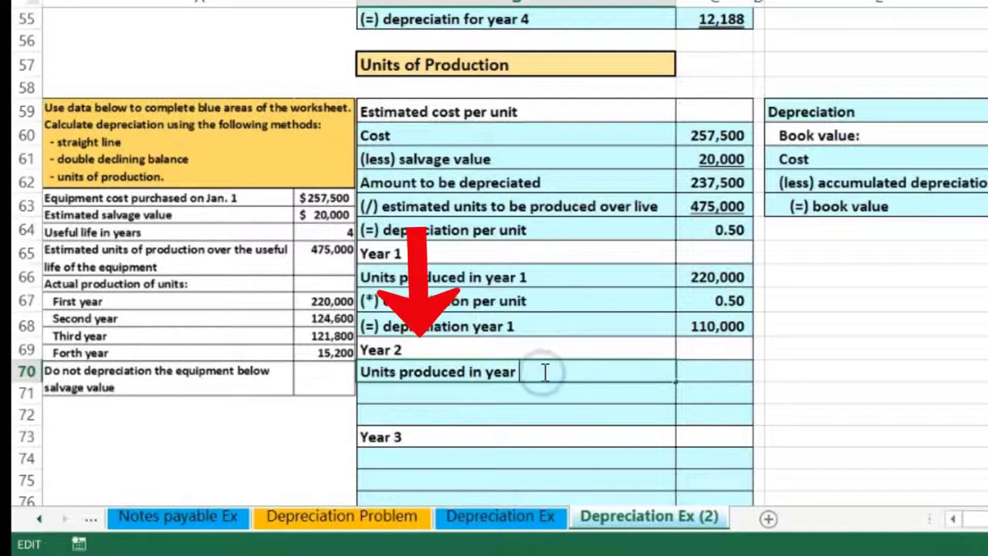
key("Tab")
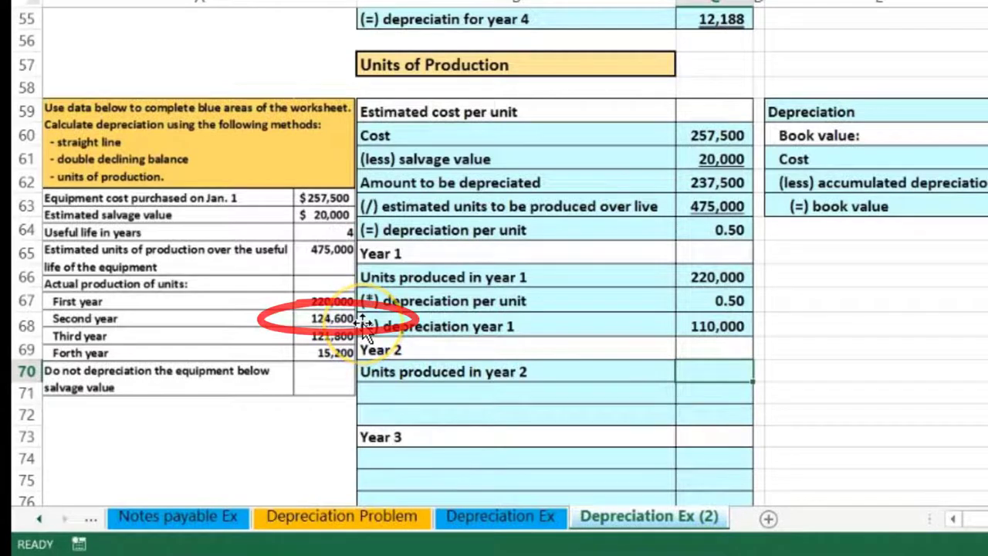
type("124,600")
key("Return")
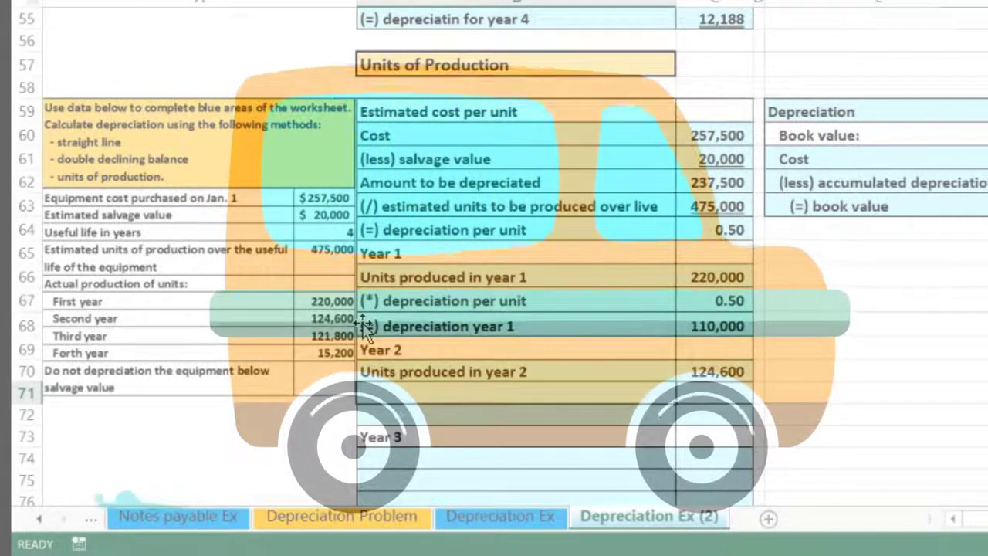
Label B71 "(*) depreciation per unit" and link C71 to the calculated unit rate with =C64
key("Up")
key("Up")
key("Up")
key("Up")
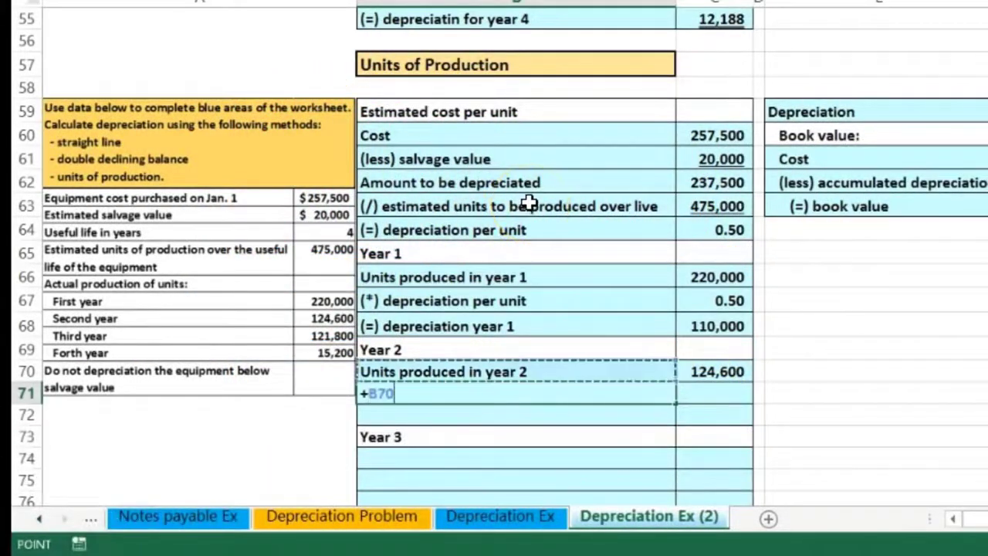
key("Tab")
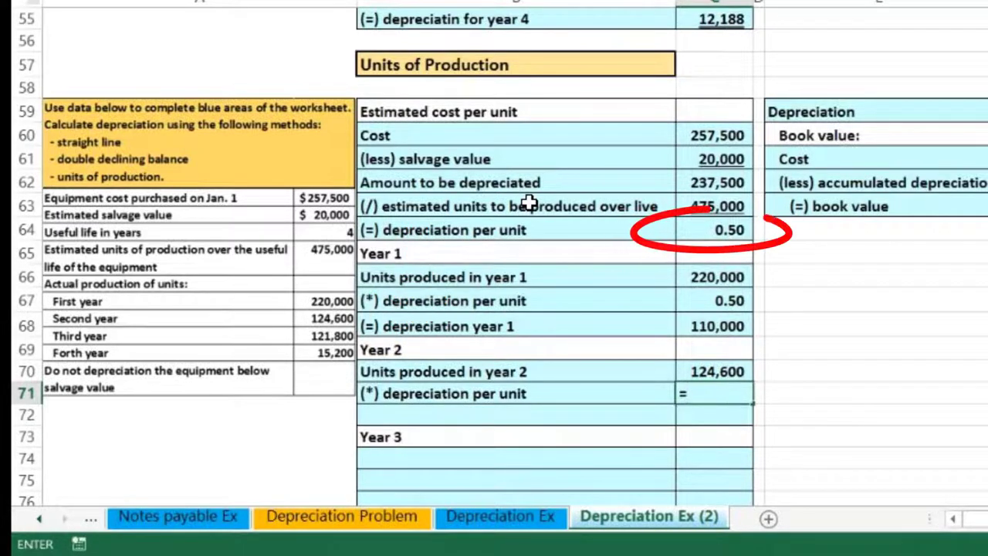
left_click(711, 231)
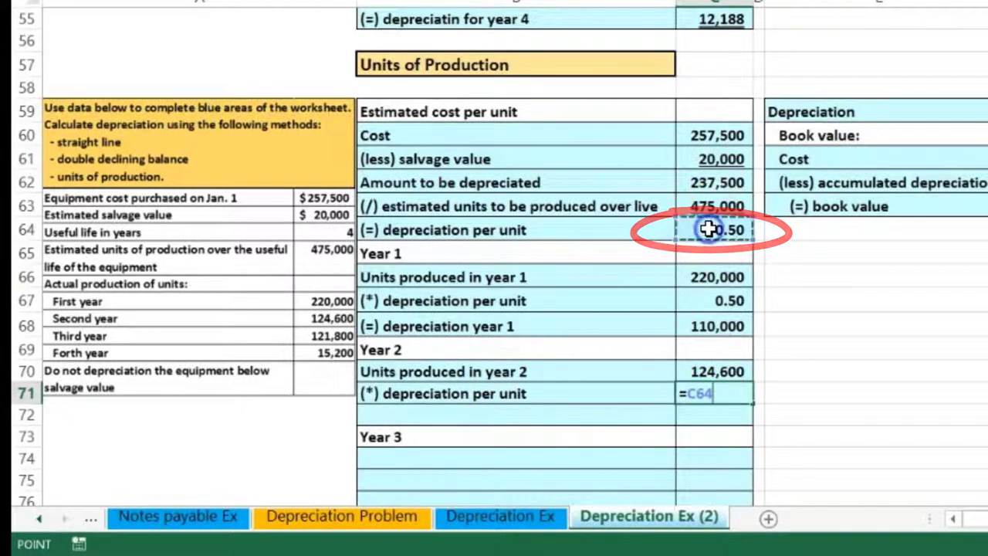
key("Return")
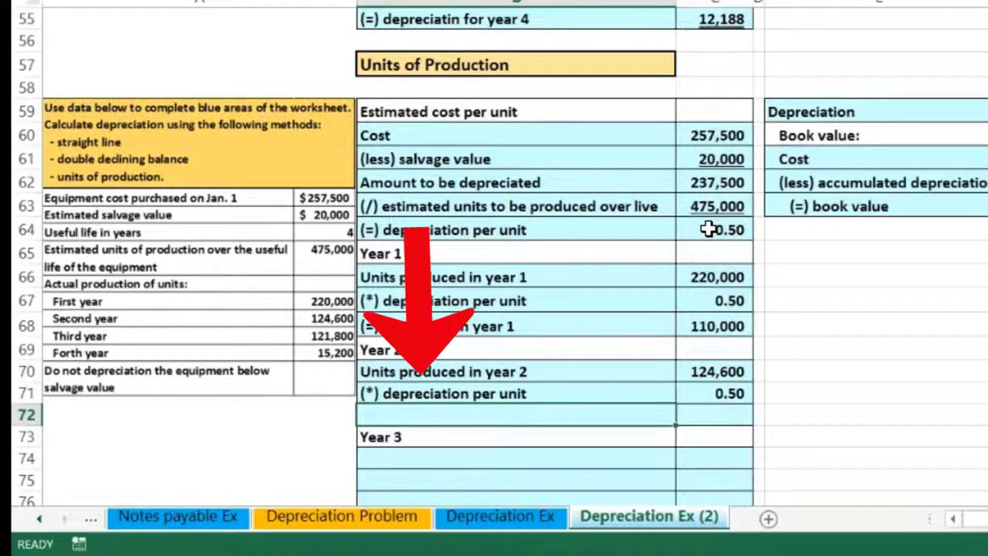
Label B72 "(+) depreciation year 2" below the Year 2 depreciation per unit row
type("+")
key("Up")
key("BackSpace")
key("BackSpace")
key("BackSpace")
key("BackSpace")
type("(+) depreciation year 2")
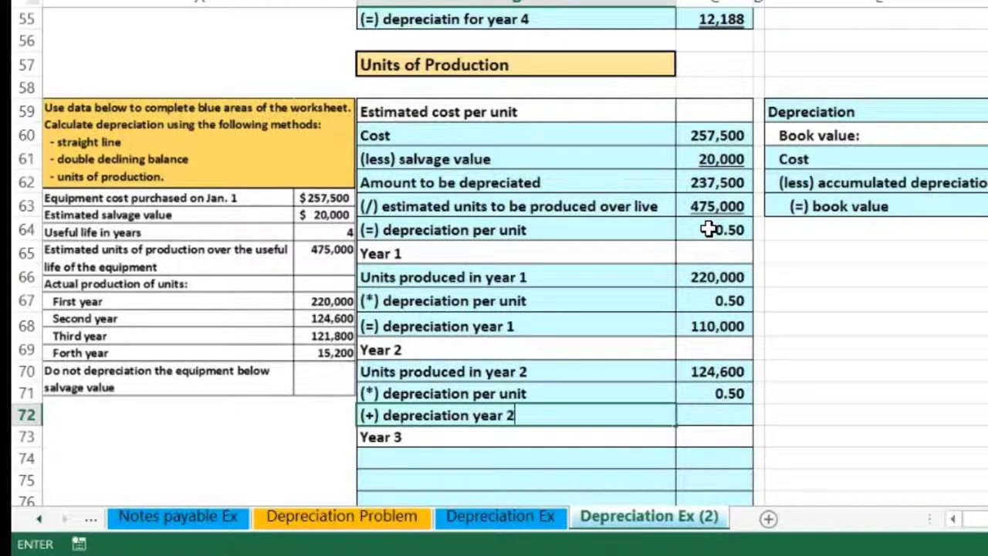
key("Tab")
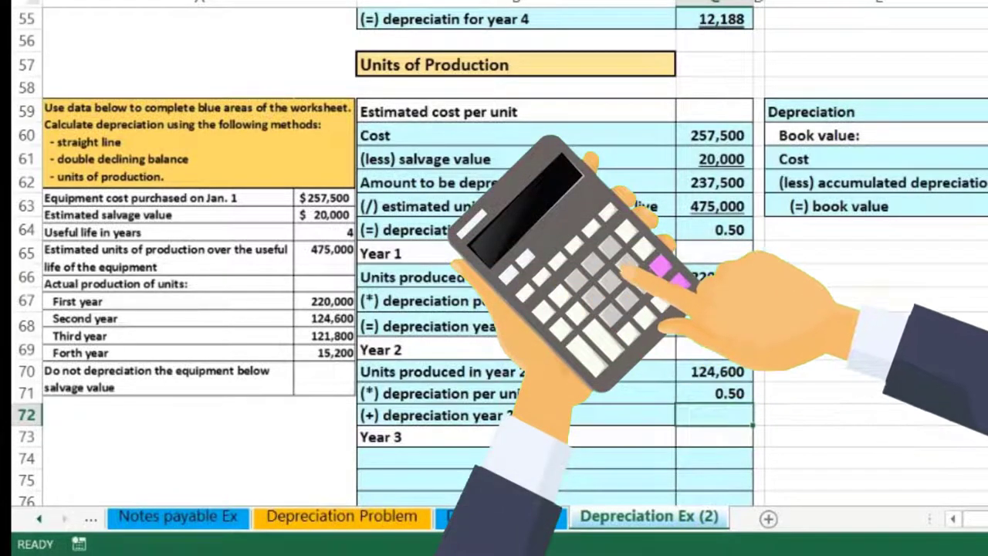
Calculate the Year 2 depreciation in C72 with the formula =C70*C71
type("=")
left_click(734, 371)
type("*")
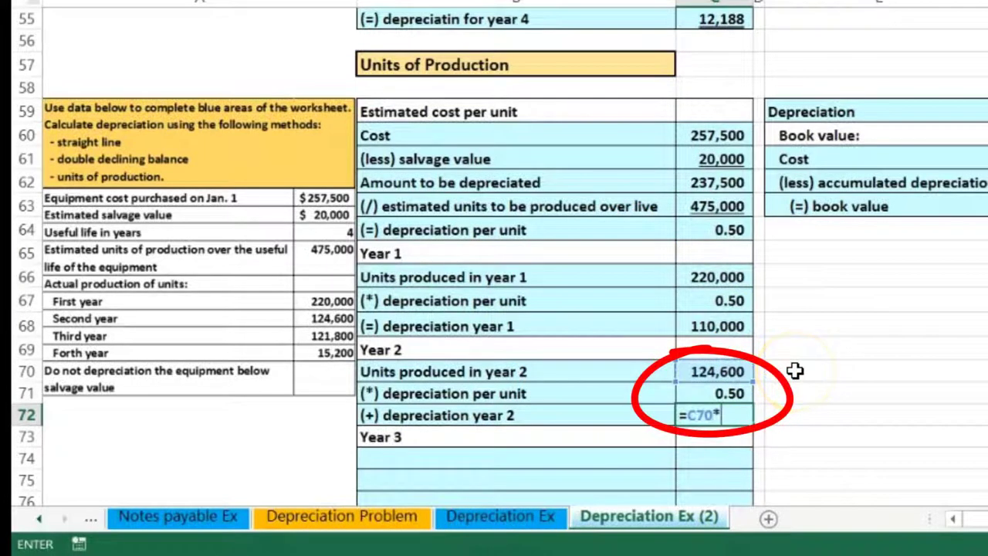
left_click(730, 394)
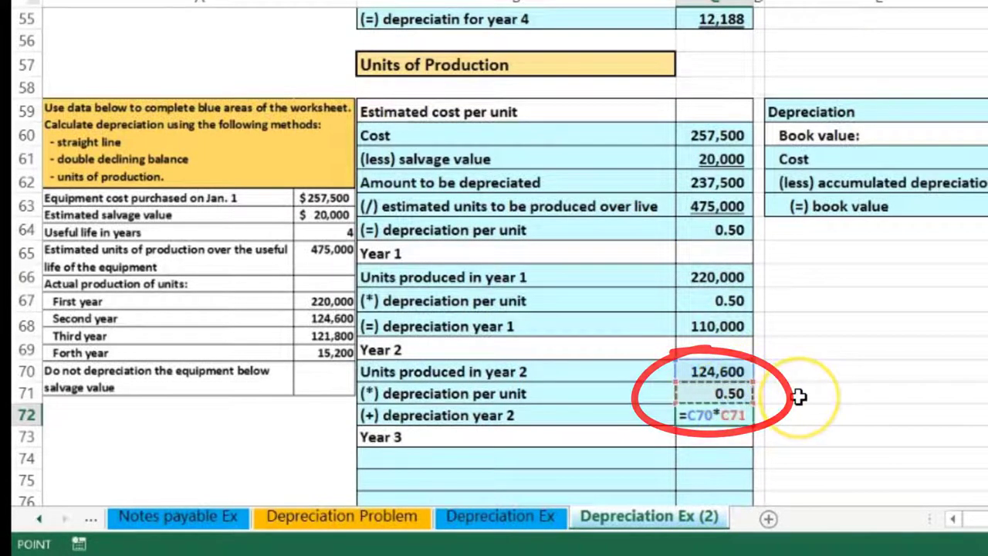
key("Return")
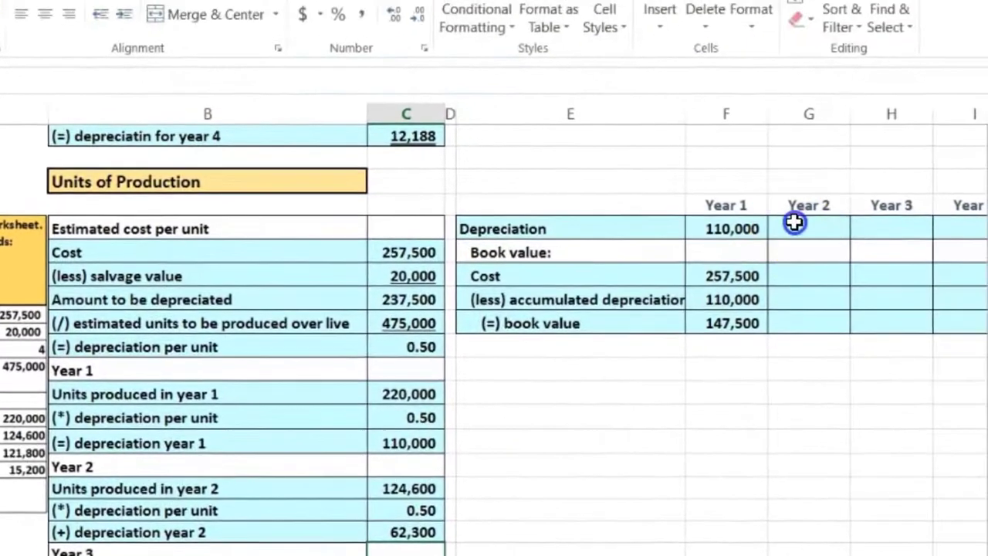
In the Year 2 summary column, link depreciation in G59 with =C72 and bring the equipment cost of 257,500 into G61 by formula
left_click(927, 171)
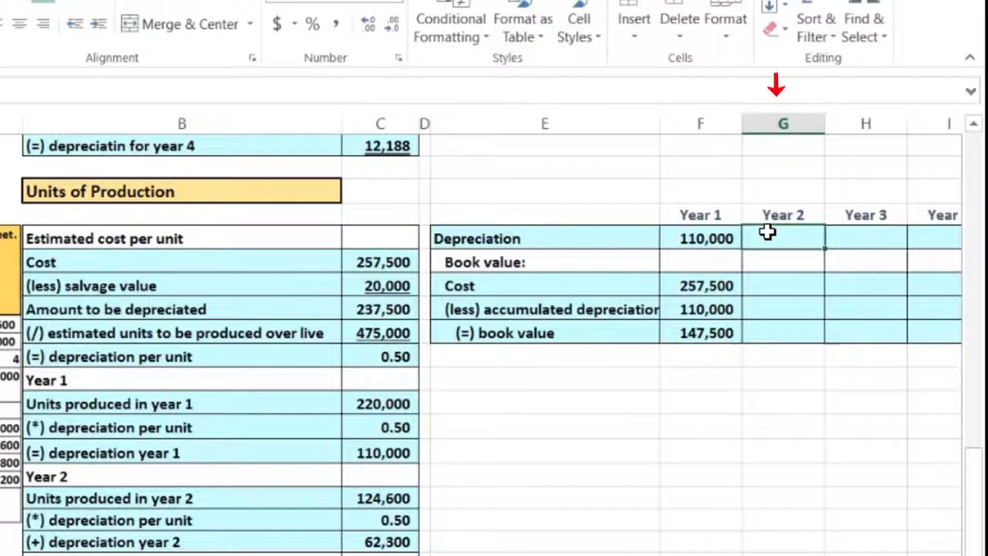
type("=")
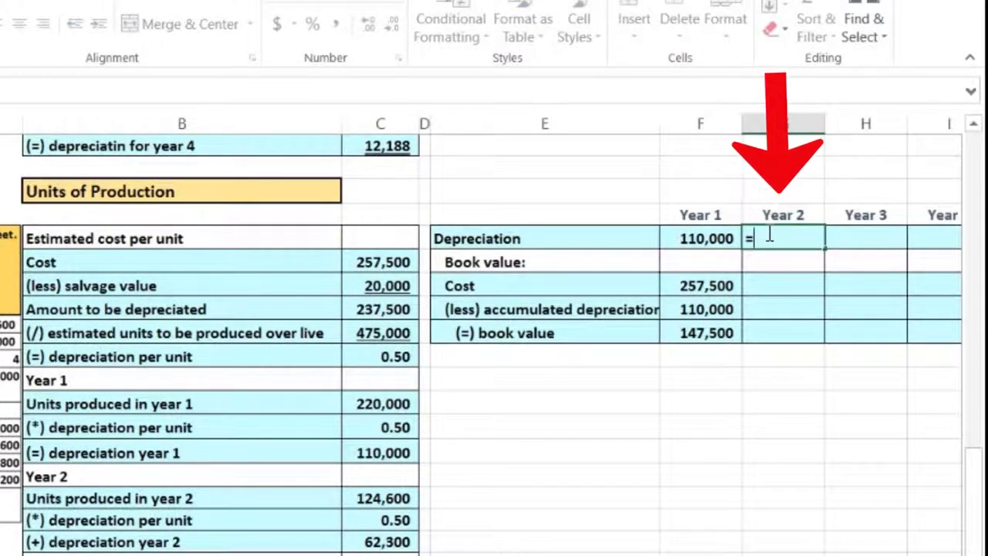
left_click(397, 542)
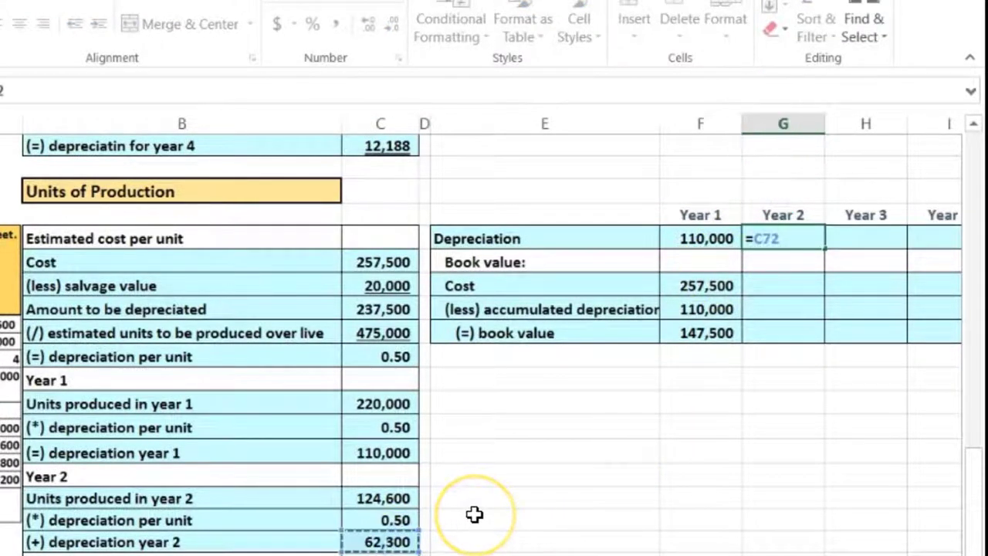
key("Return")
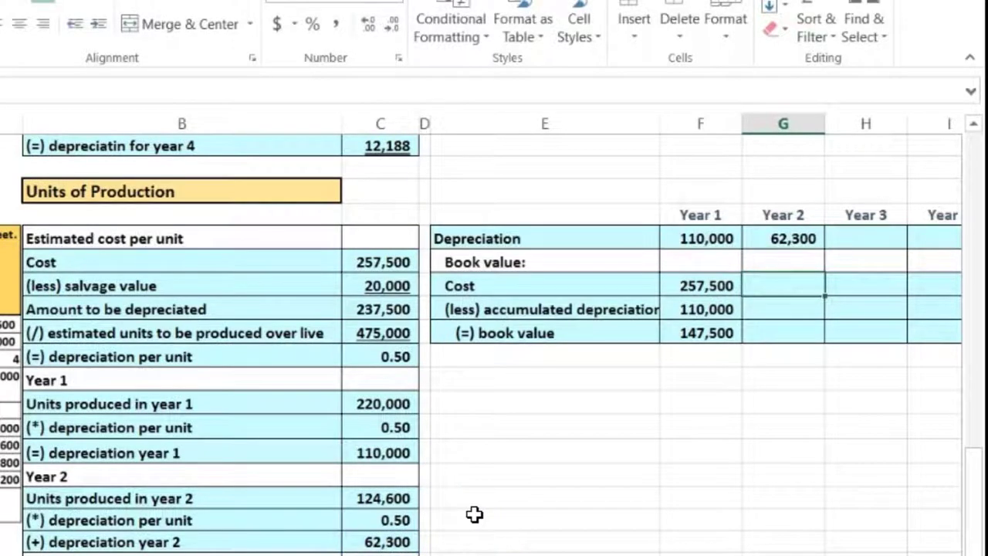
type("=")
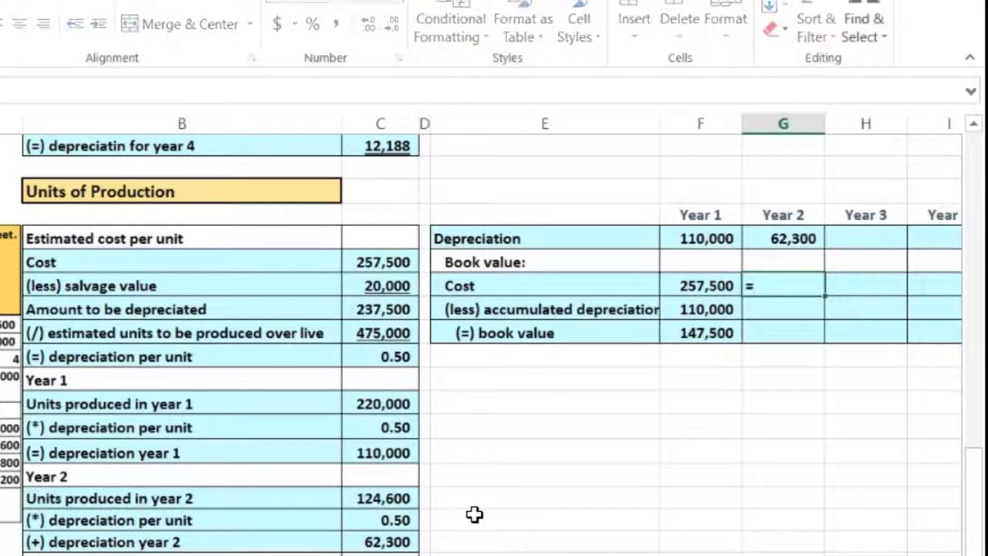
key("Return")
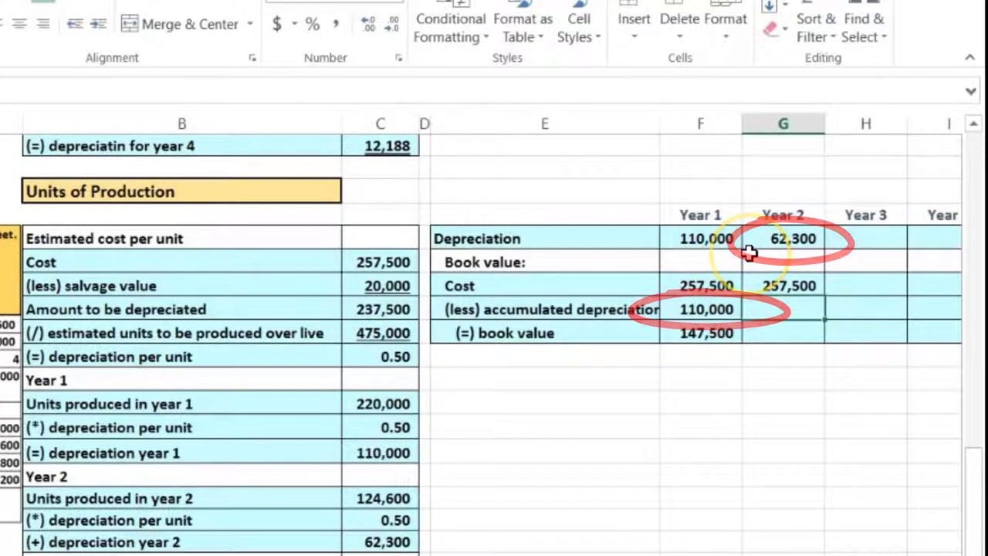
Calculate Year 2 accumulated depreciation in G62 with =F62+G59 and check it against the sum of F59:G59
type("=")
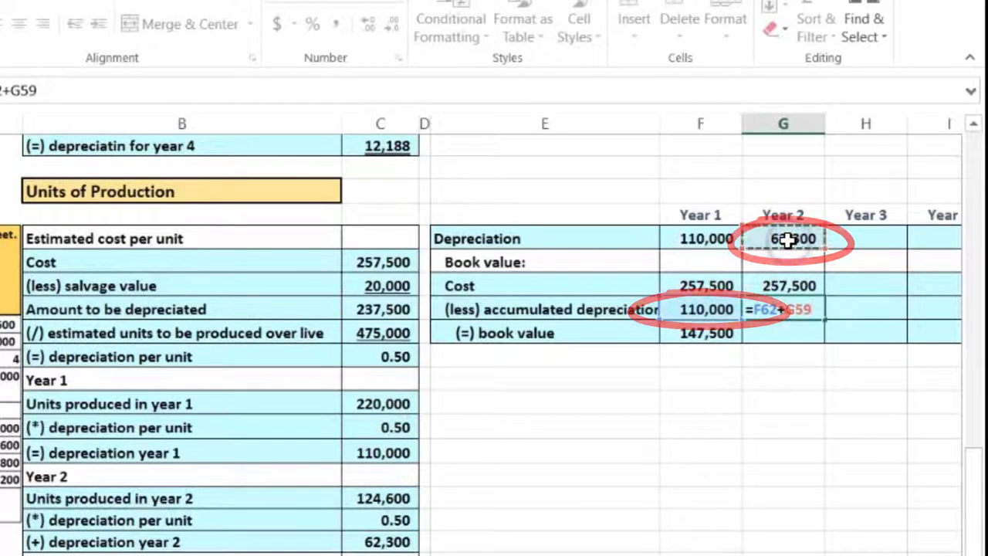
key("Return")
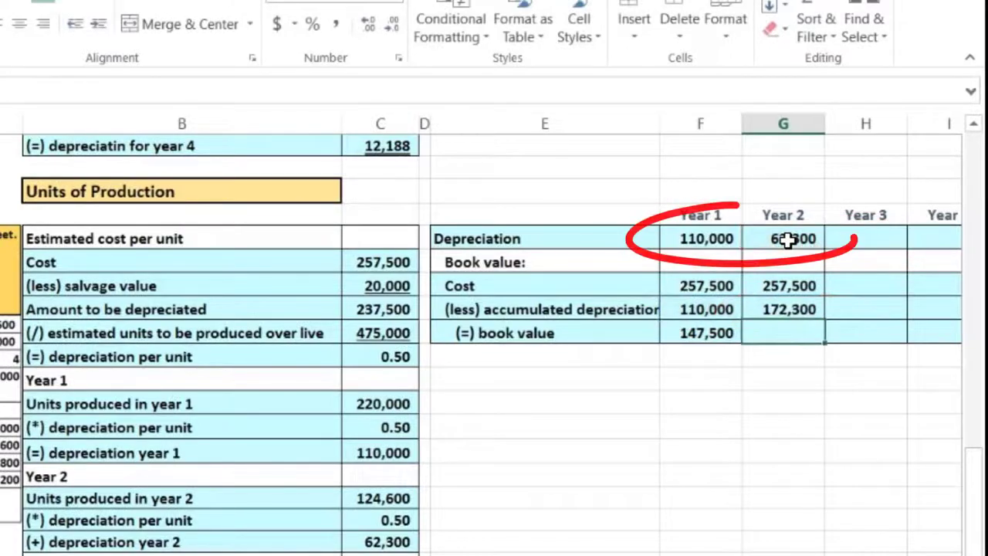
left_click(698, 234)
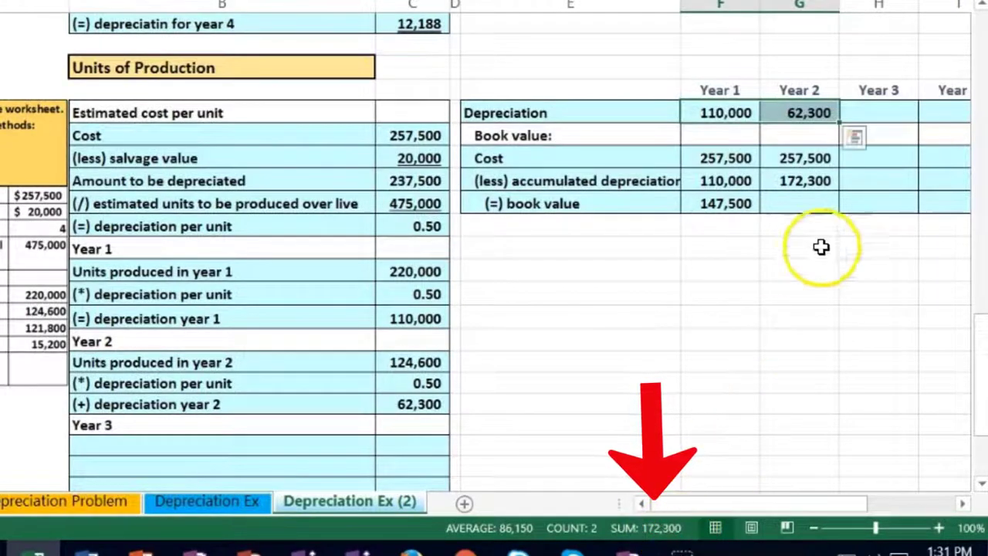
Calculate the Year 2 book value in G63 with the formula =G61-G62
left_click(816, 203)
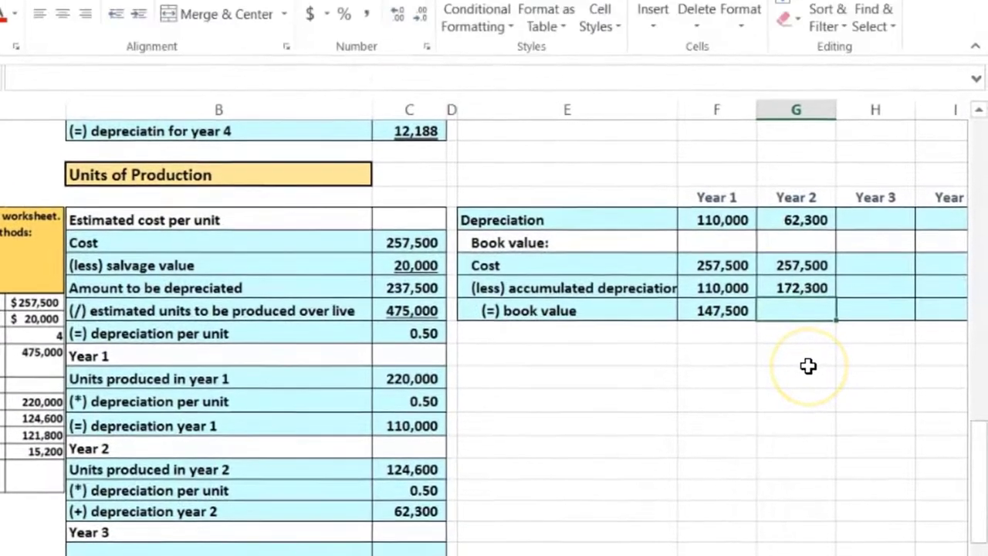
type("=")
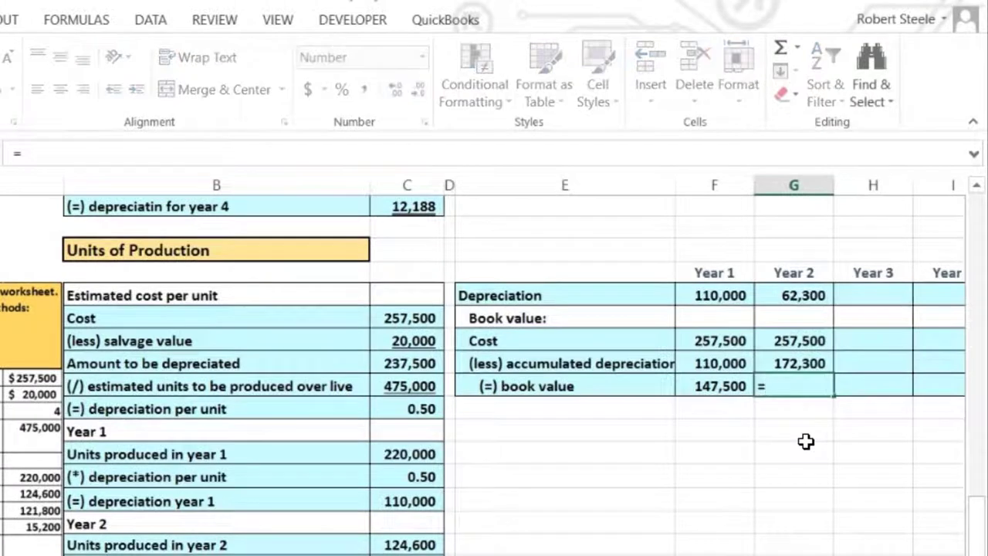
left_click(803, 340)
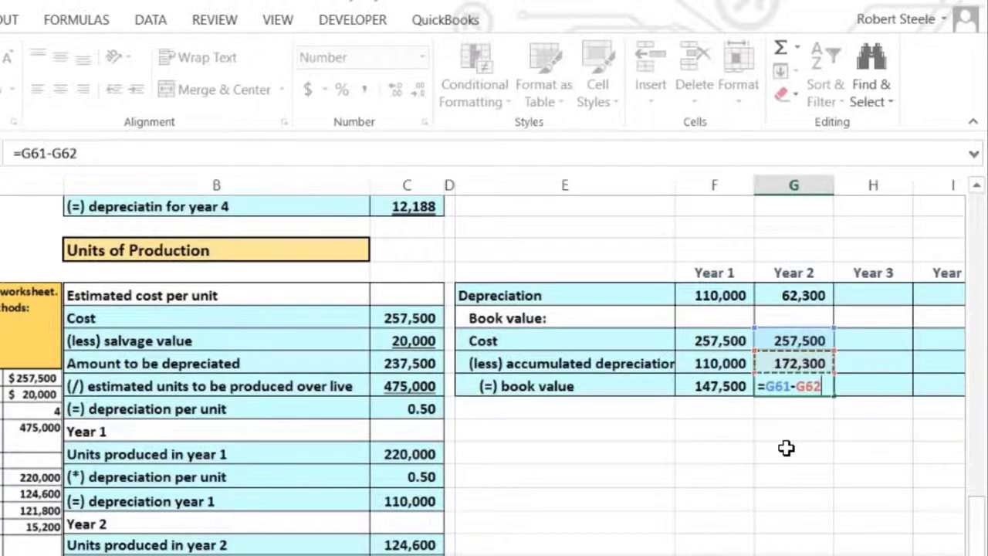
key("Return")
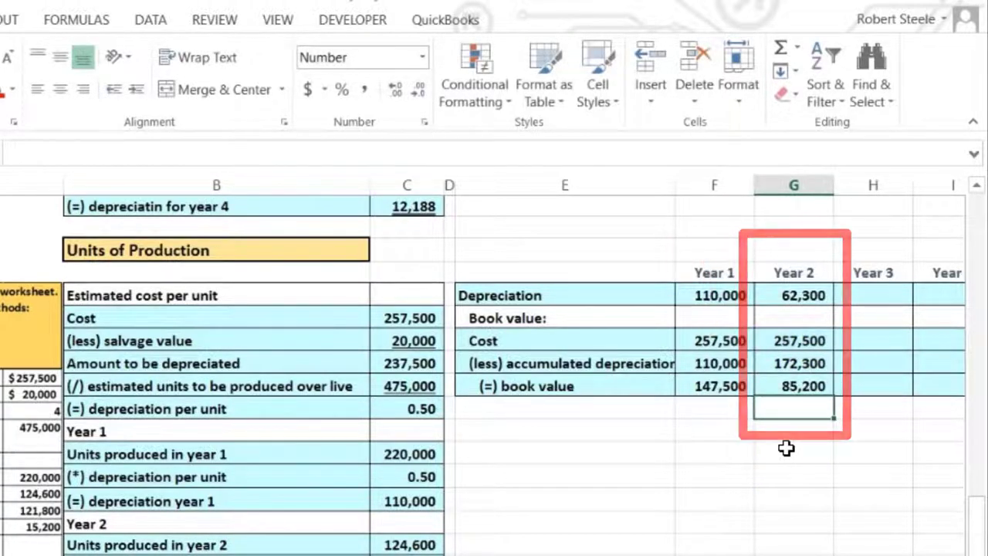
Examine the Year 1 account balances and net income in the units of production trial balance
key("Left")
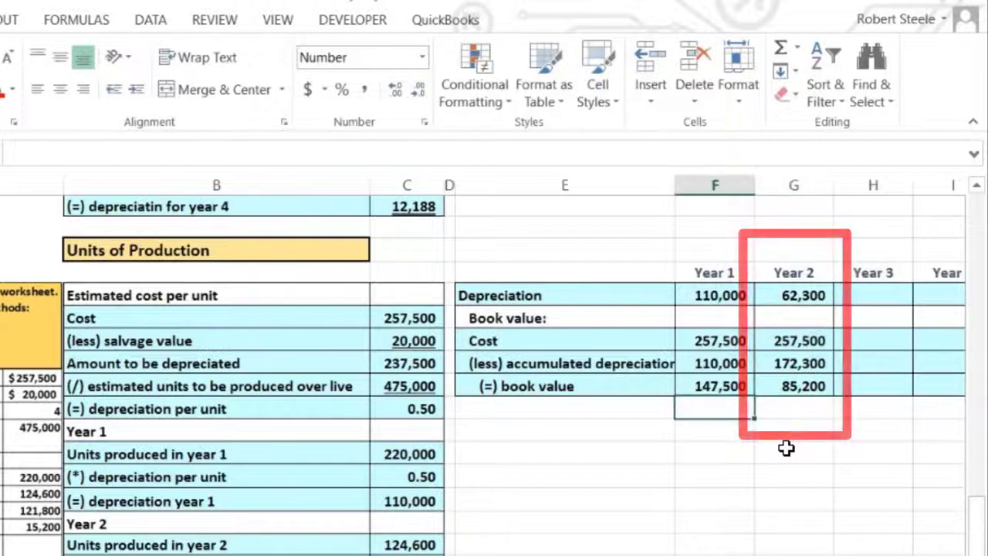
key("Right")
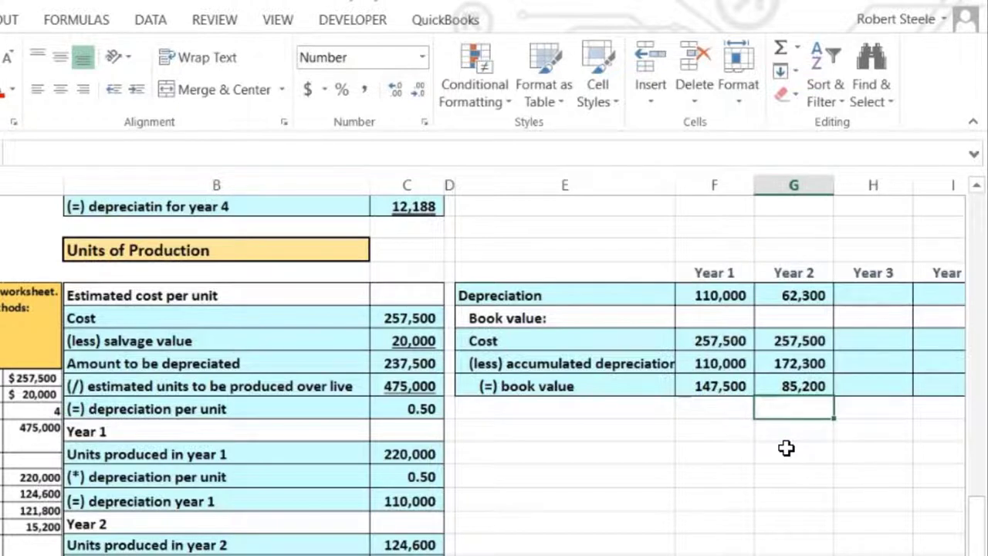
key("Right")
key("Right")
key("Right")
key("Right")
key("Right")
key("Right")
key("Right")
key("Right")
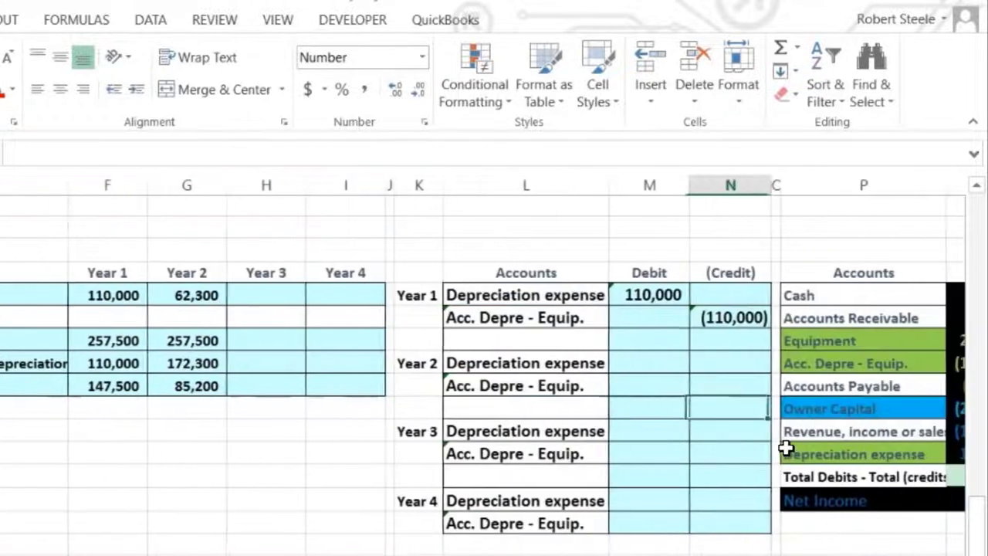
key("Right")
key("Right")
key("Right")
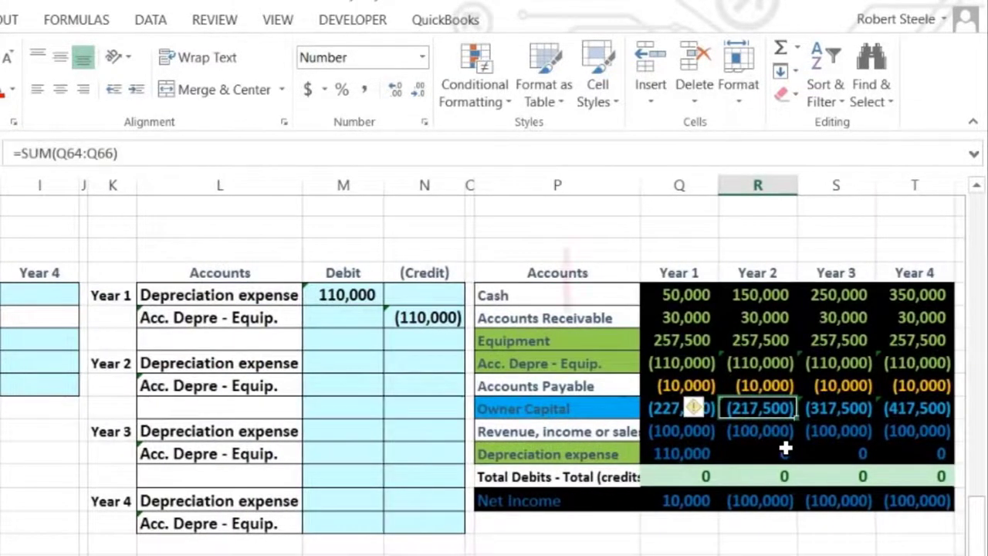
left_click(693, 273)
key("Down")
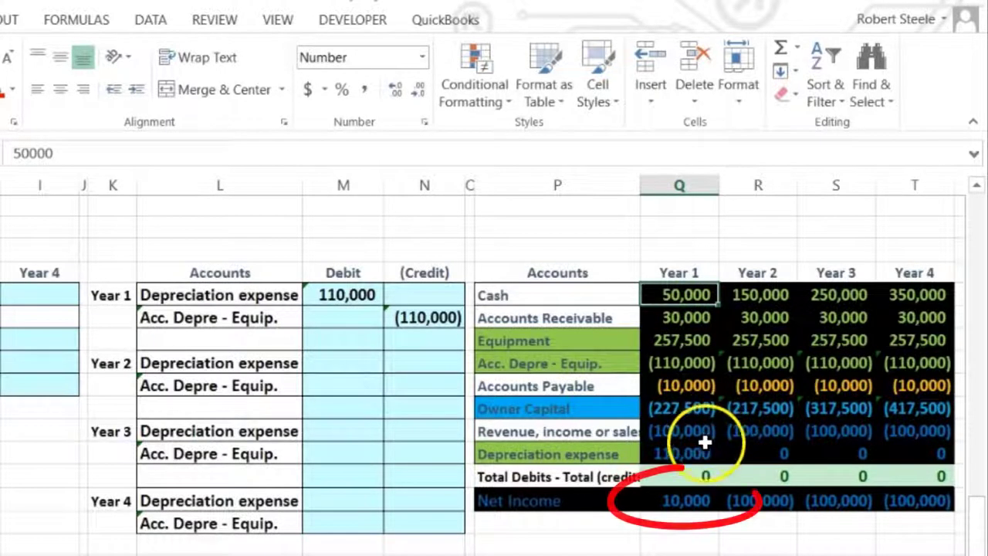
left_click(691, 476)
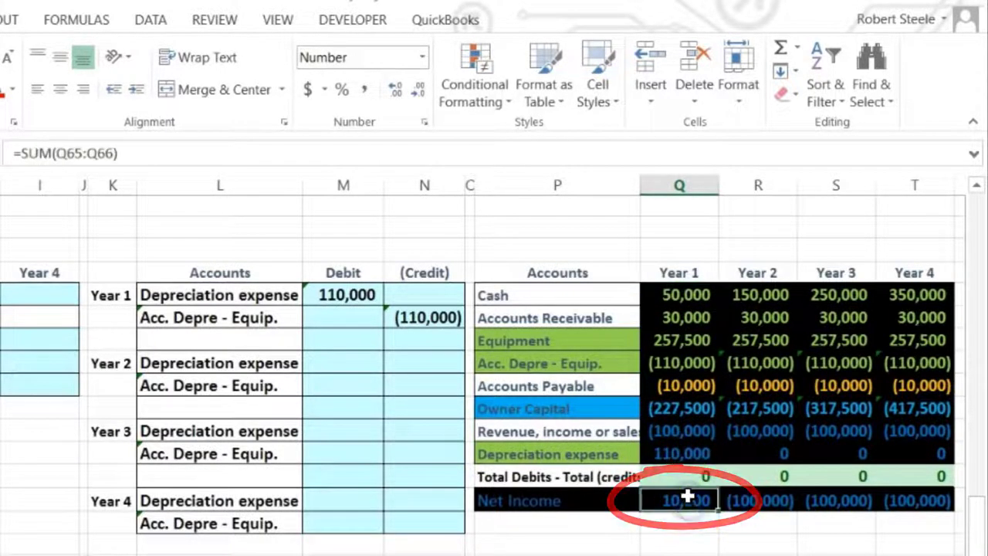
Inspect which cells the Year 2 Owner Capital formula in R64 sums, and check the Year 2 revenue, payables and depreciation expense balances
double_click(747, 408)
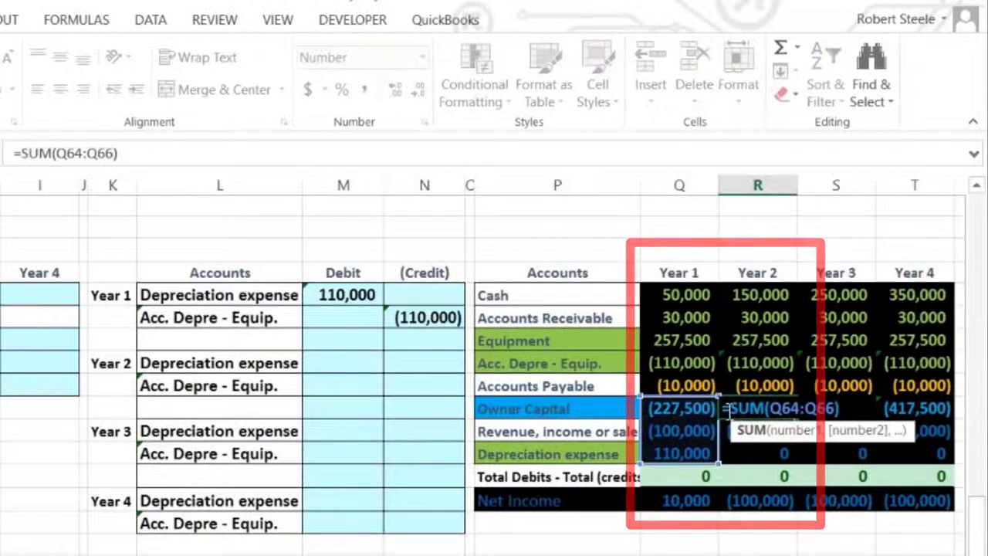
left_click(713, 424)
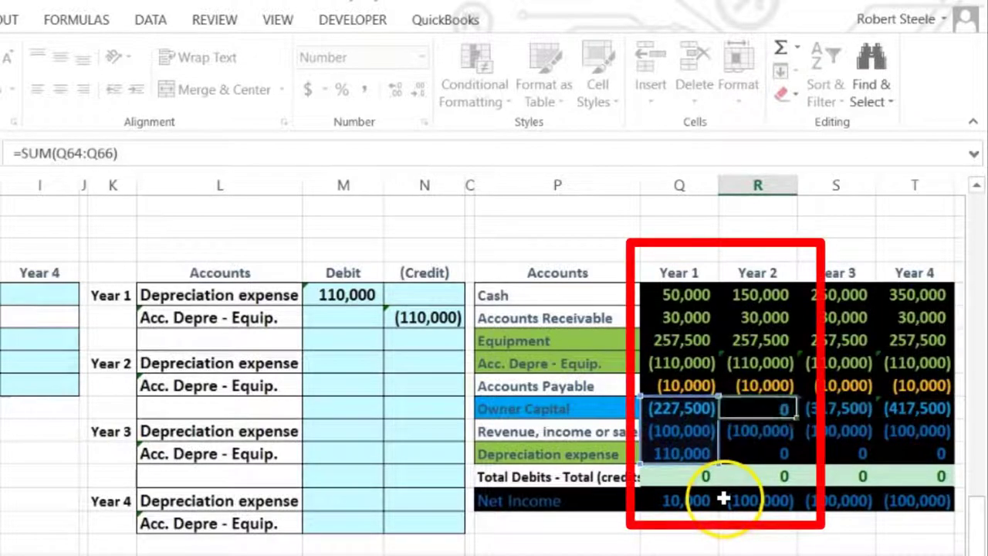
key("Return")
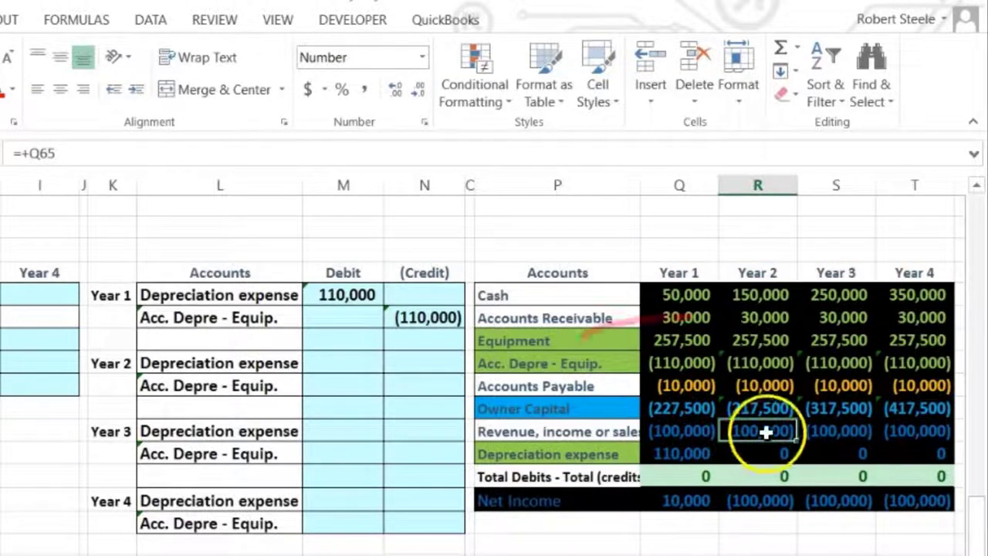
left_click(759, 357)
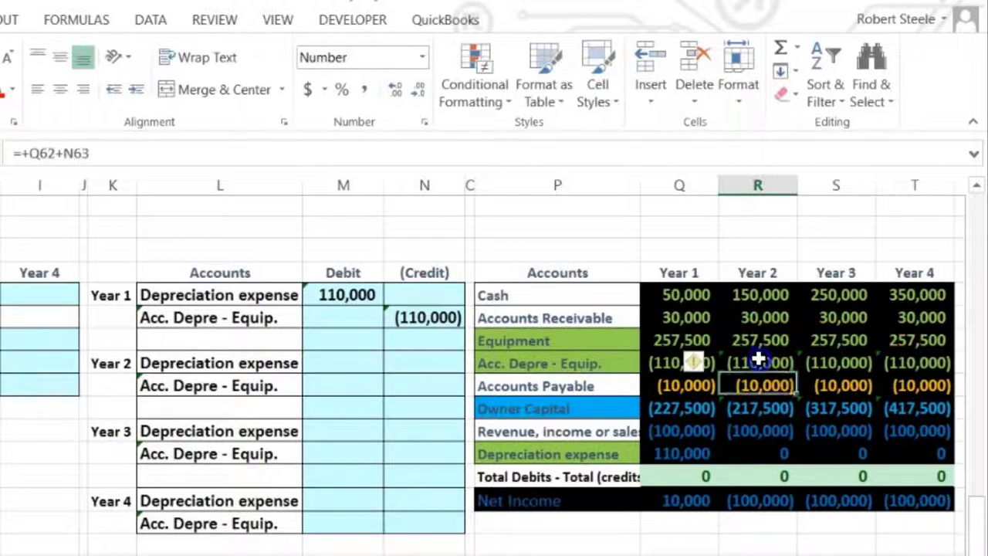
left_click(757, 449)
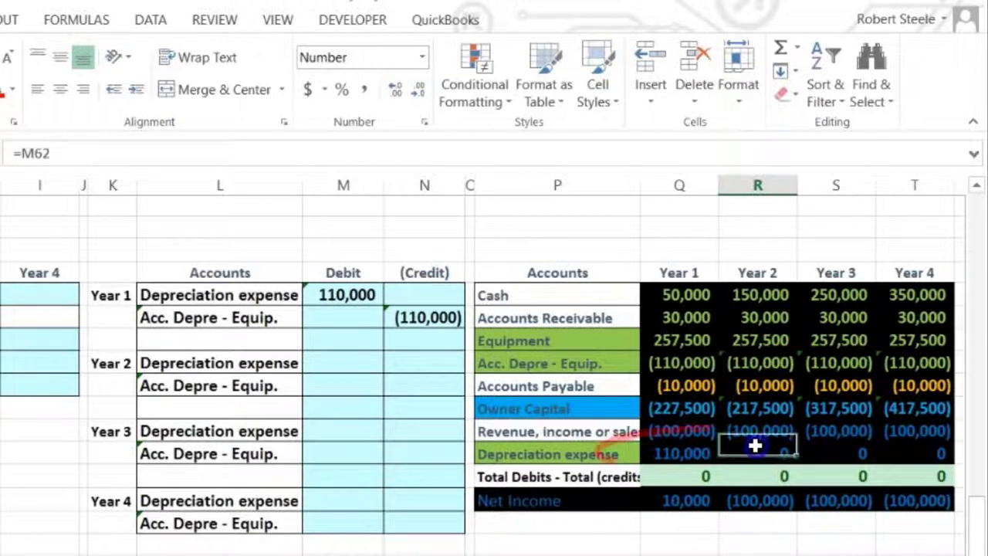
Record the Year 2 journal entry, debiting depreciation expense in M62 with =G59 and crediting accumulated depreciation in N63 with =-M62
left_click(359, 363)
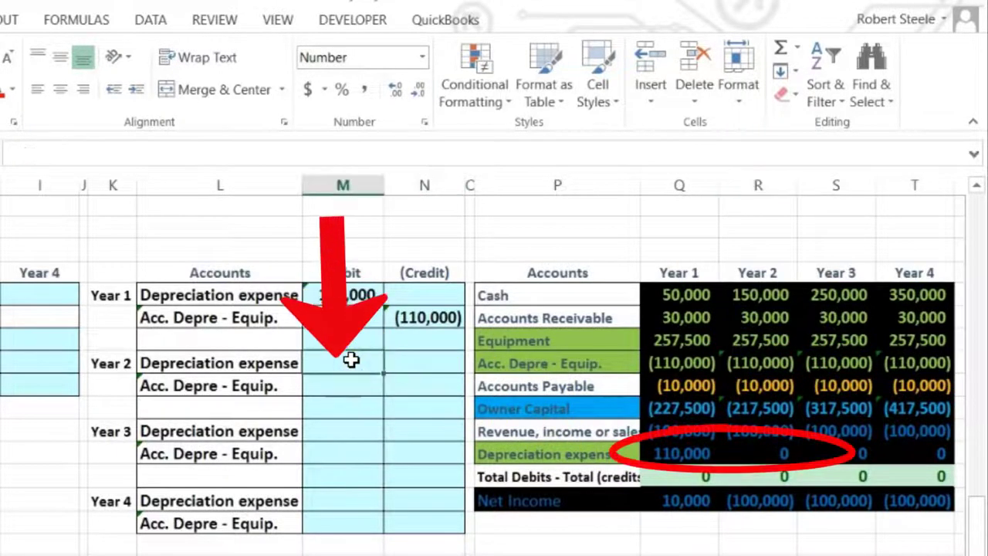
type("=G59")
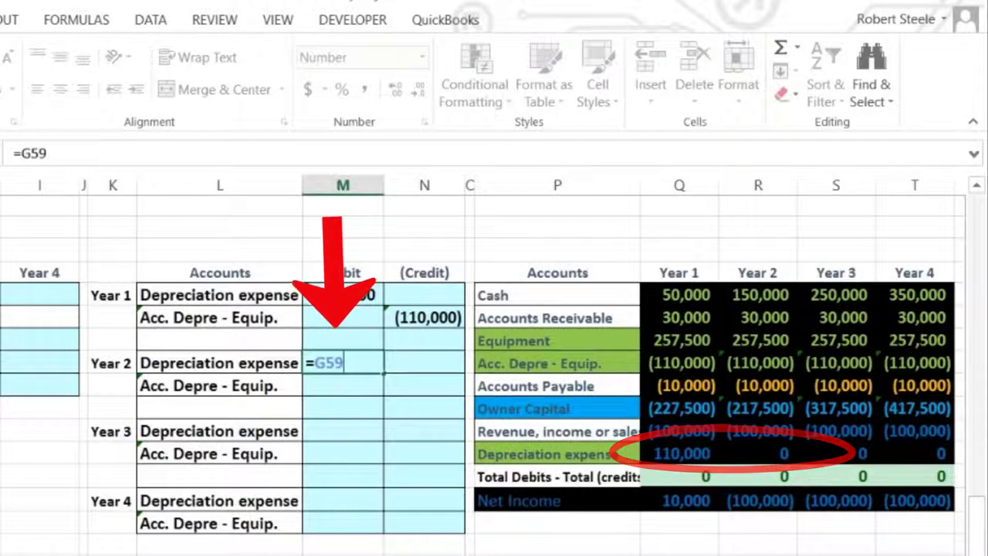
key("Return")
key("Right")
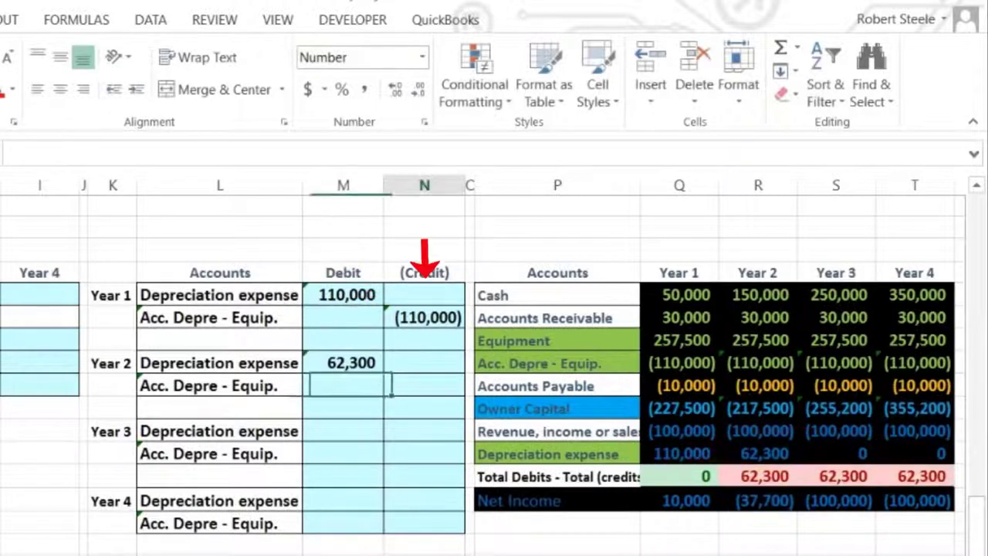
type("-")
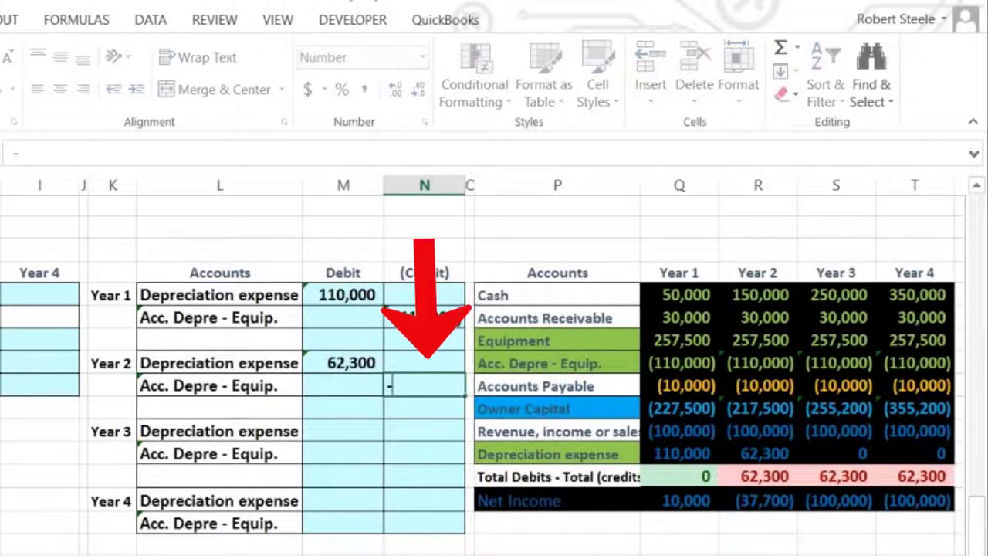
key("Left")
key("Up")
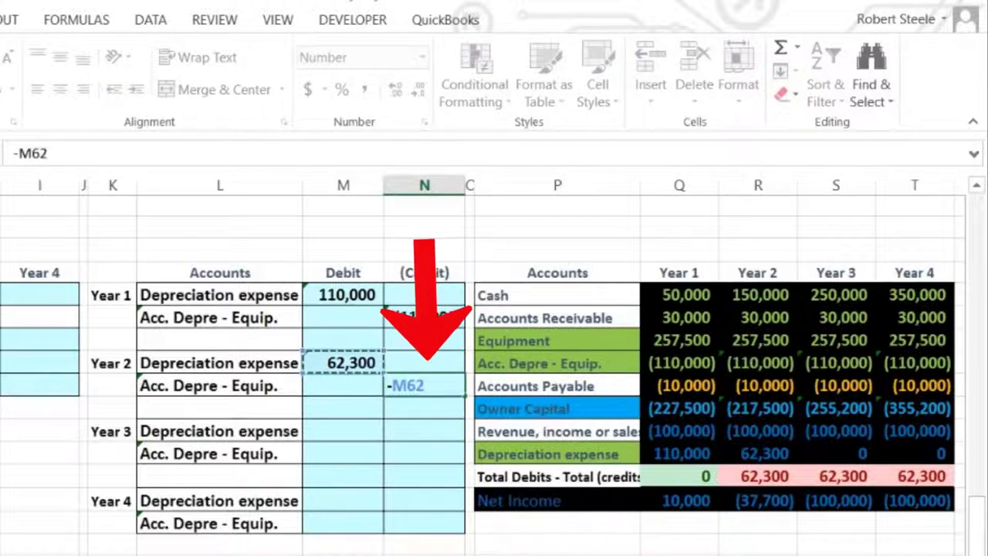
key("Return")
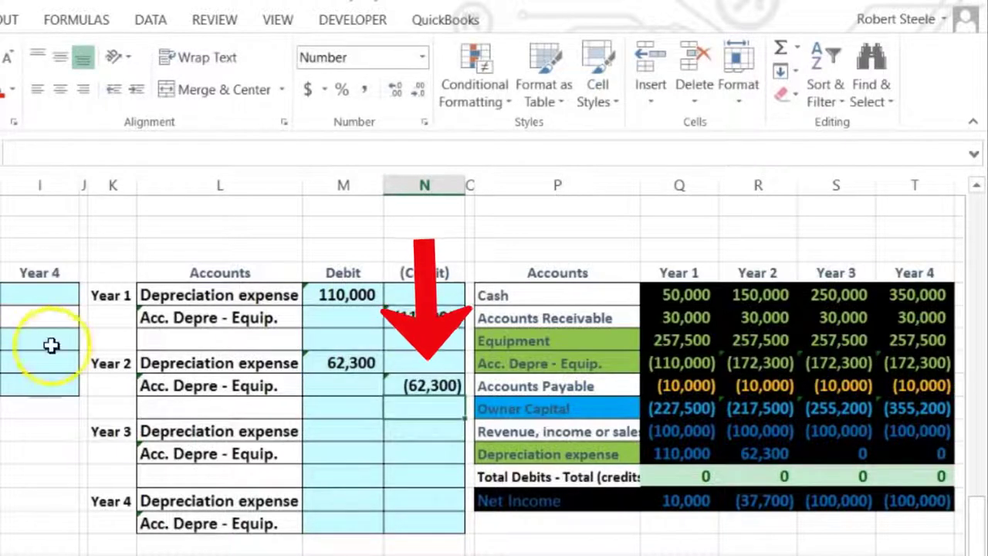
Compare the Year 2 equipment and accumulated depreciation balances with the book value summary, and review Year 2 depreciation expense and net income
left_click(398, 386)
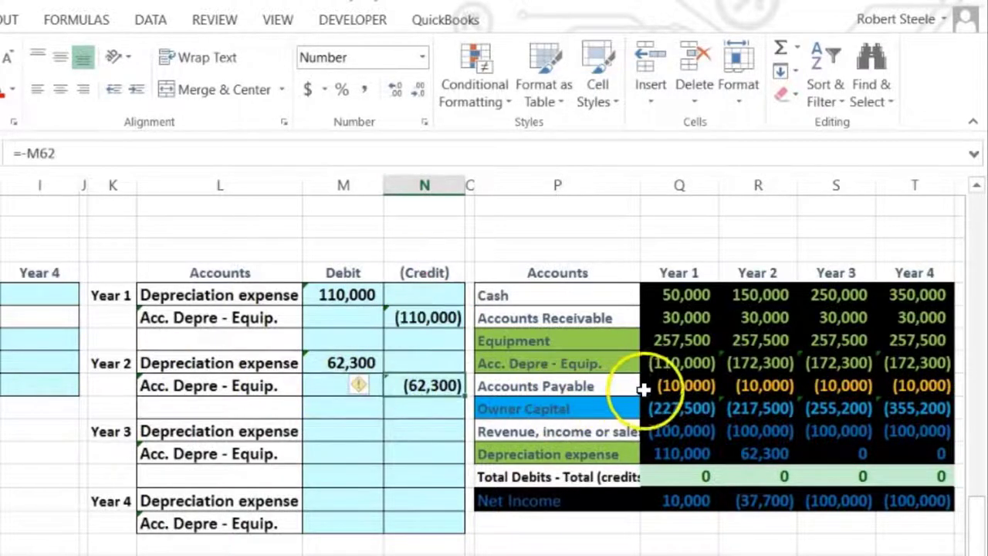
mouse_move(706, 376)
left_mouse_down()
mouse_move(728, 379)
mouse_move(721, 348)
mouse_move(786, 349)
left_mouse_up()
left_click(786, 348)
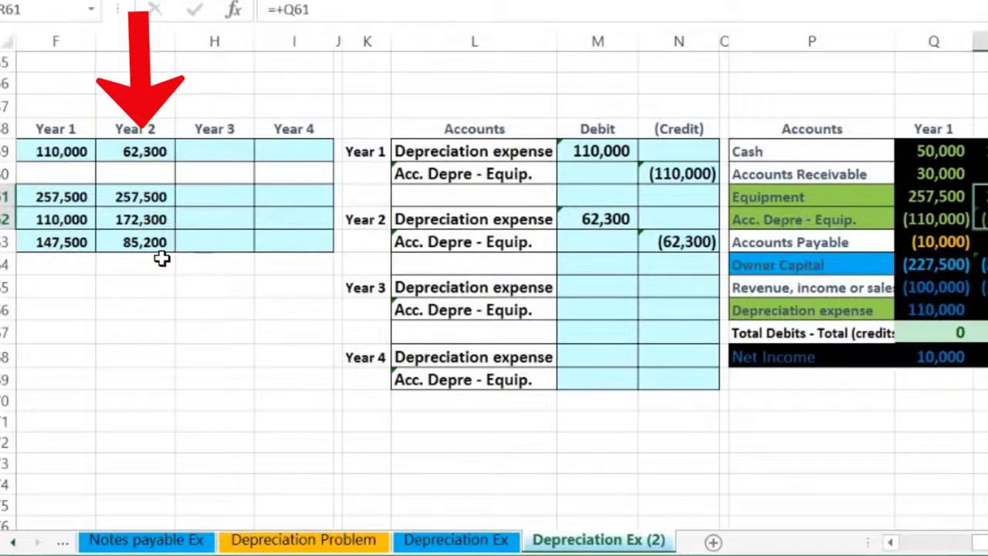
left_click(893, 286)
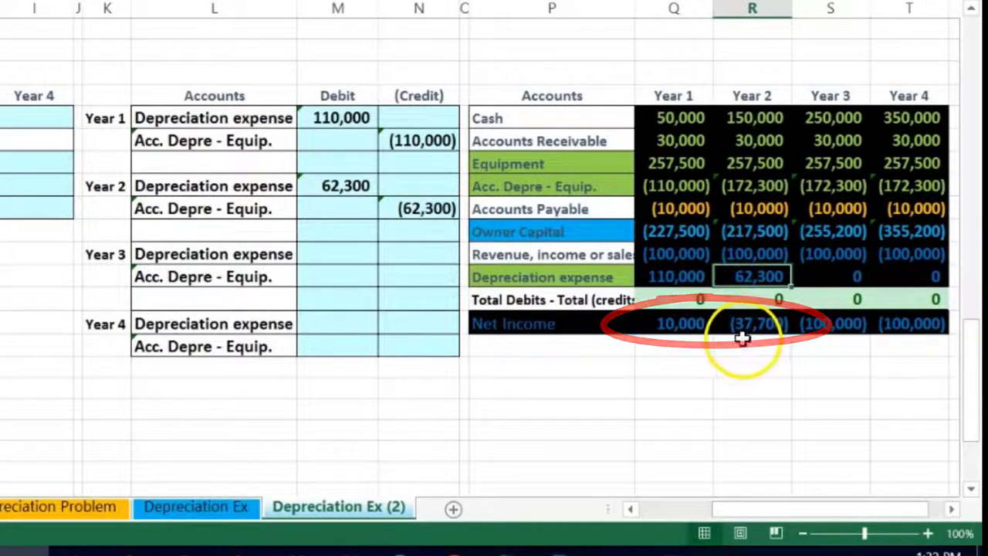
left_click(688, 327)
left_click(751, 323)
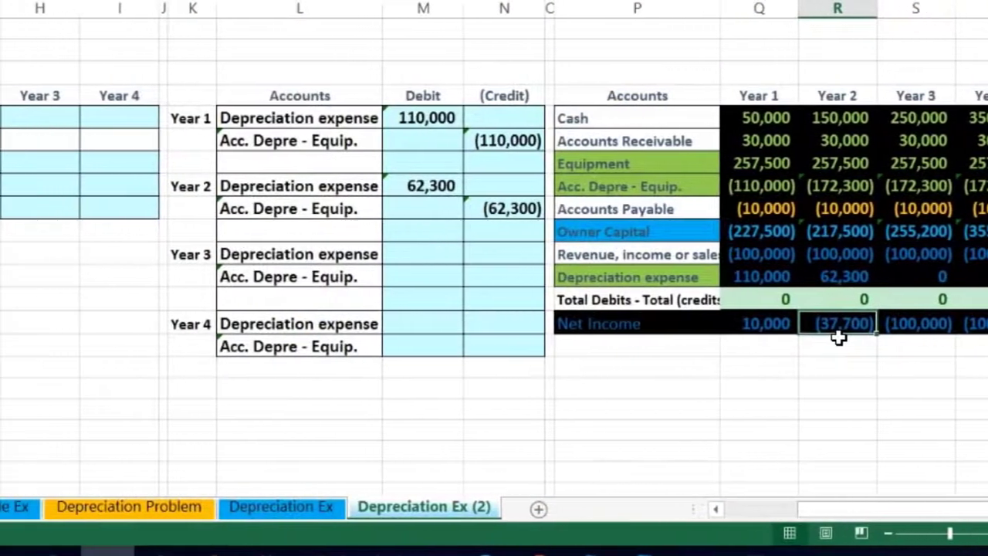
Label B74 "Units produced in year 3" and enter 121,800 units in C74
left_click(716, 509)
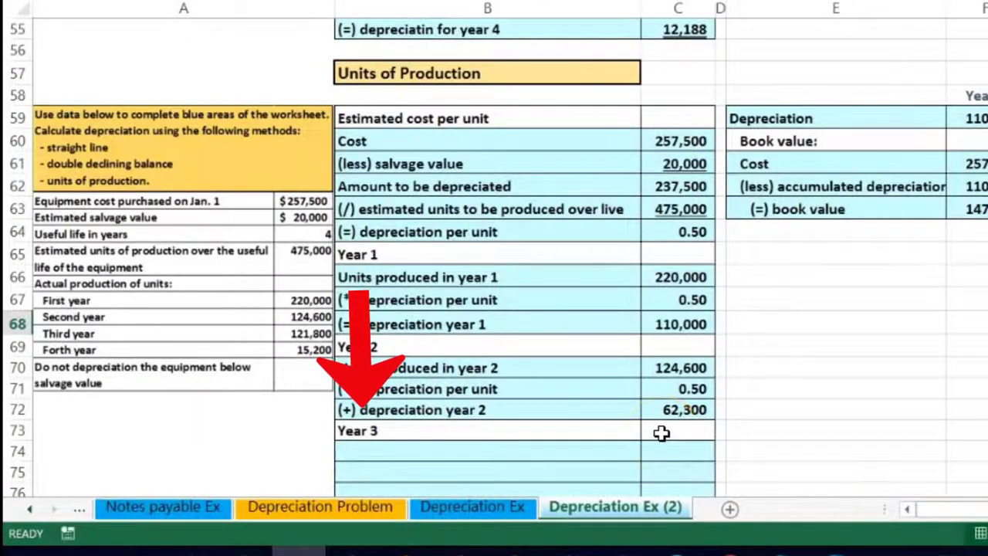
scroll(680, 417, "down", 1)
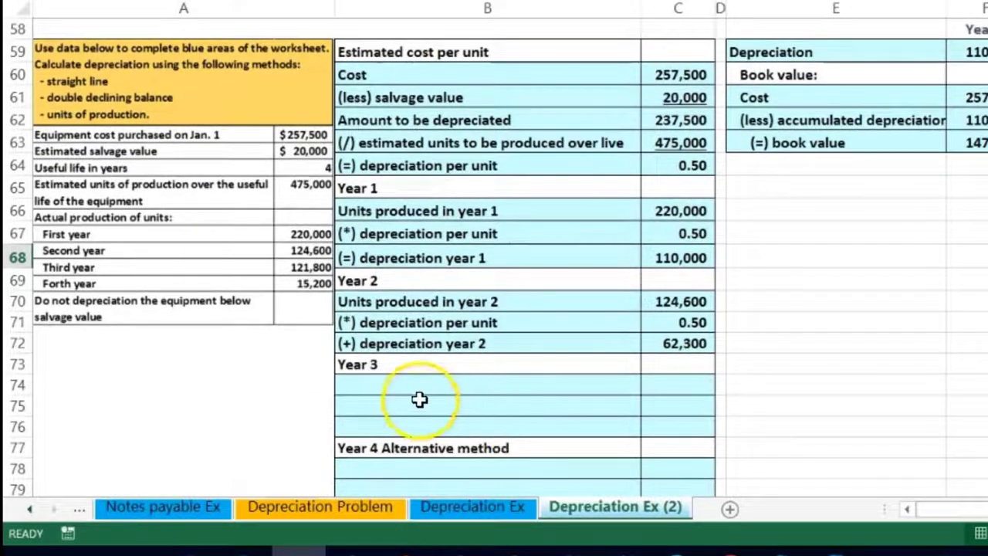
left_click(396, 388)
type("Un")
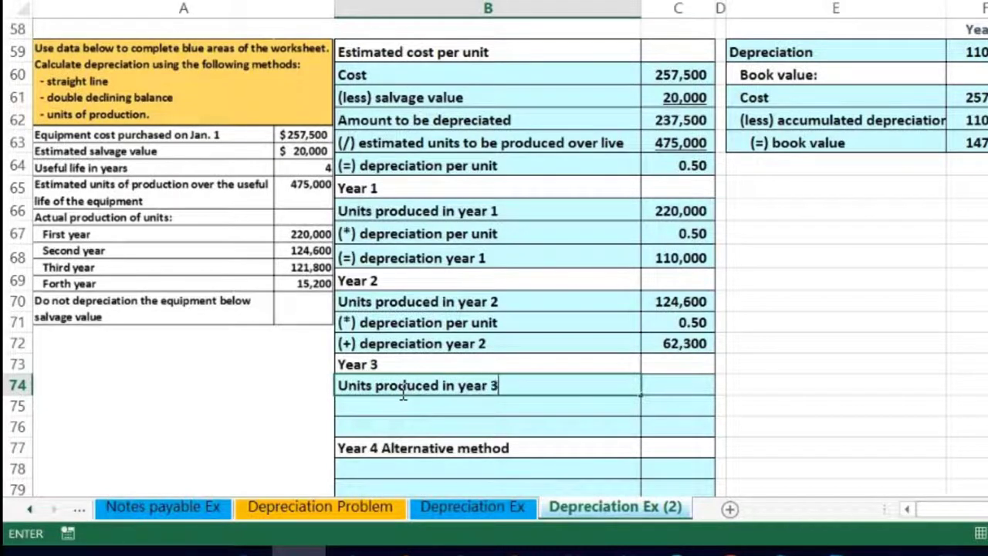
type("its produced in year 3")
key("Tab")
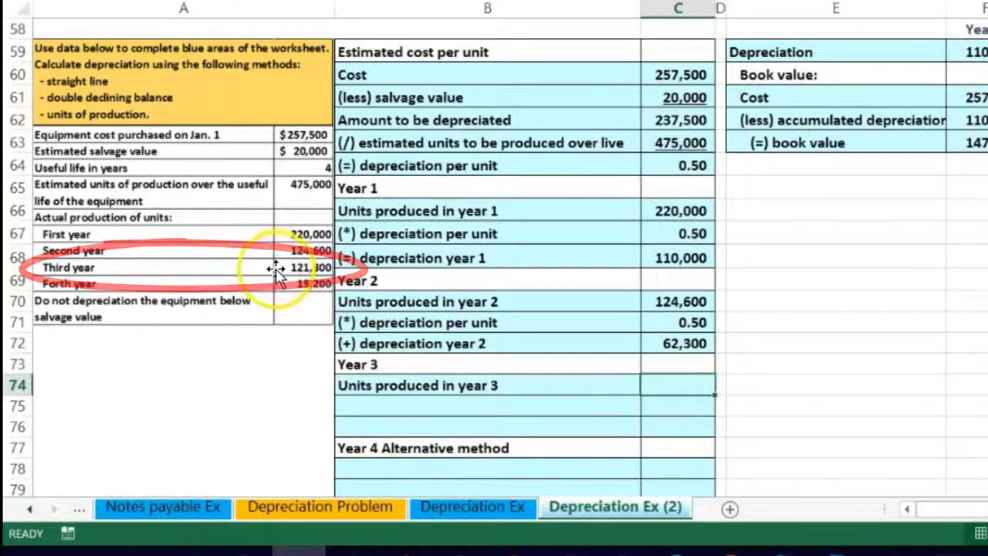
type("12")
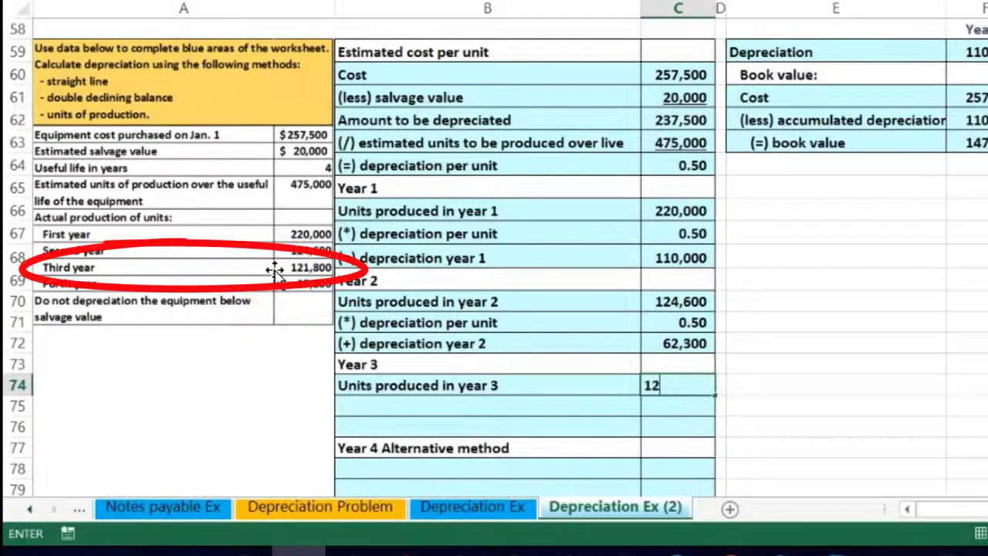
type("1,800")
key("Return")
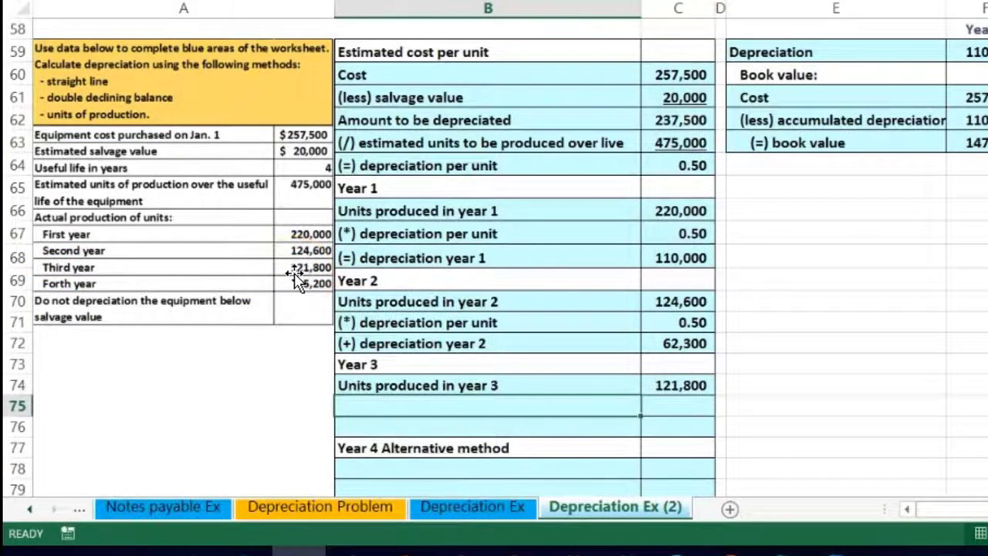
Fill the Year 3 depreciation per unit row, linking the label in B75 to B71 and the rate in C75 to C64
type("+")
key("Up")
key("Up")
key("Up")
key("Up")
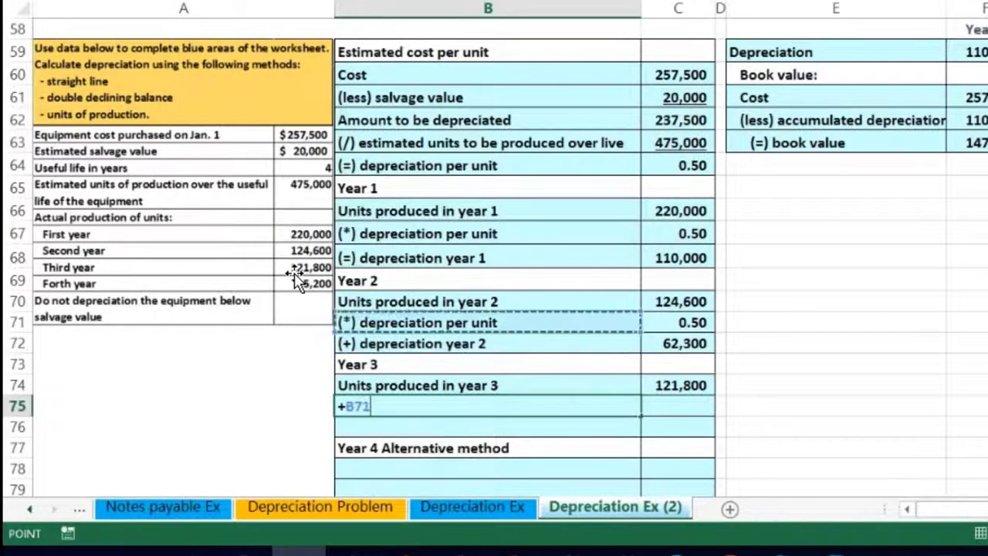
key("Return")
key("Right")
key("Up")
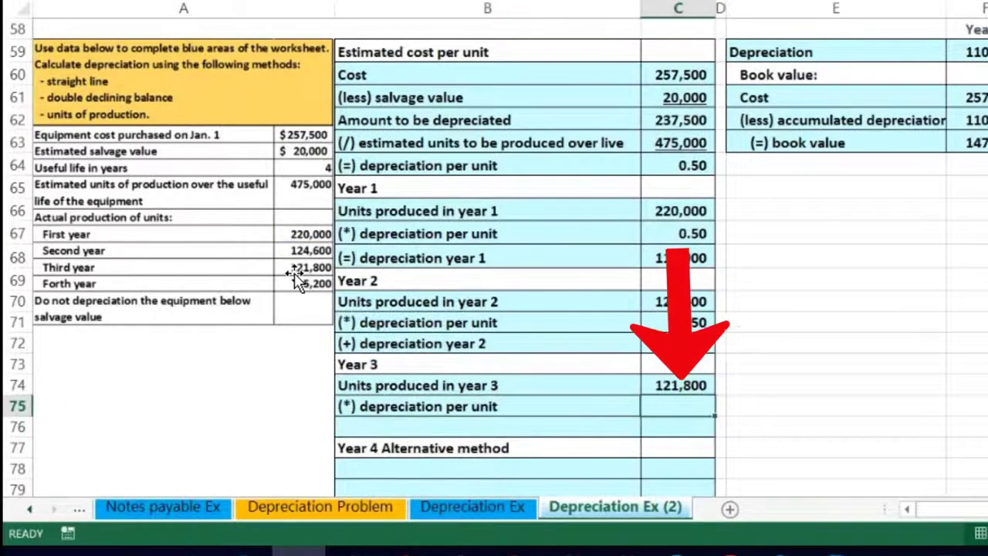
type("=")
left_click(691, 166)
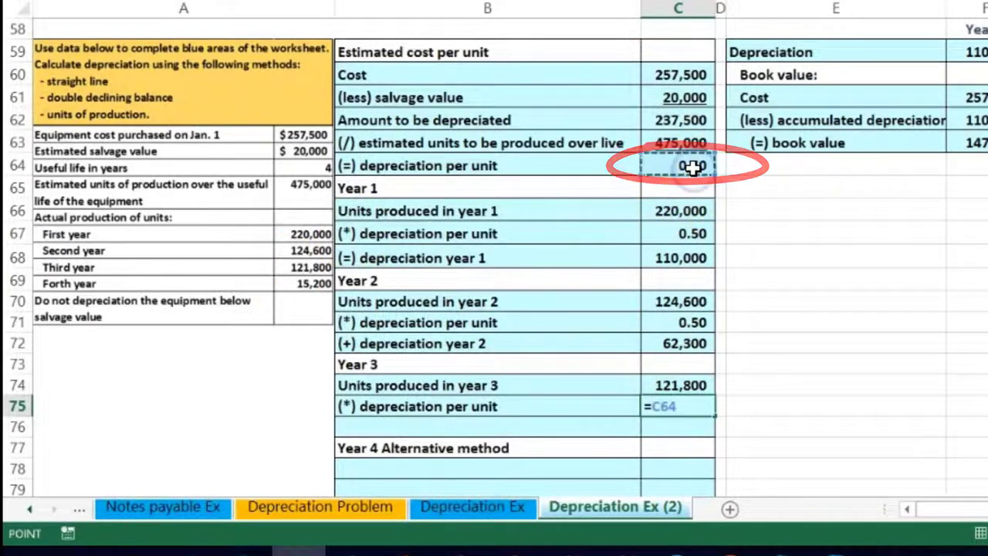
key("Return")
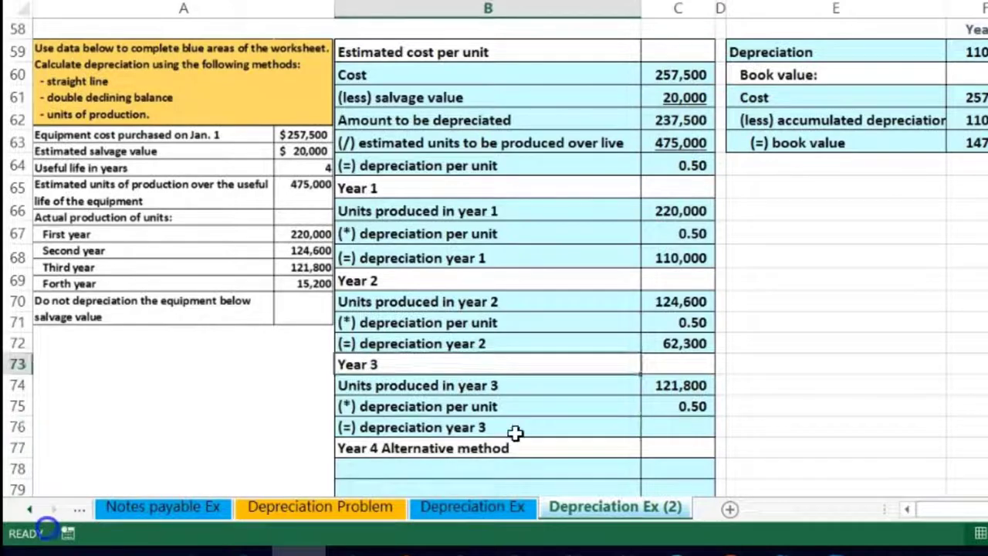
Calculate Year 3 depreciation in C76 by multiplying units produced by the depreciation per unit, =C74*C75
left_click(516, 433)
scroll(540, 434, "down", 1)
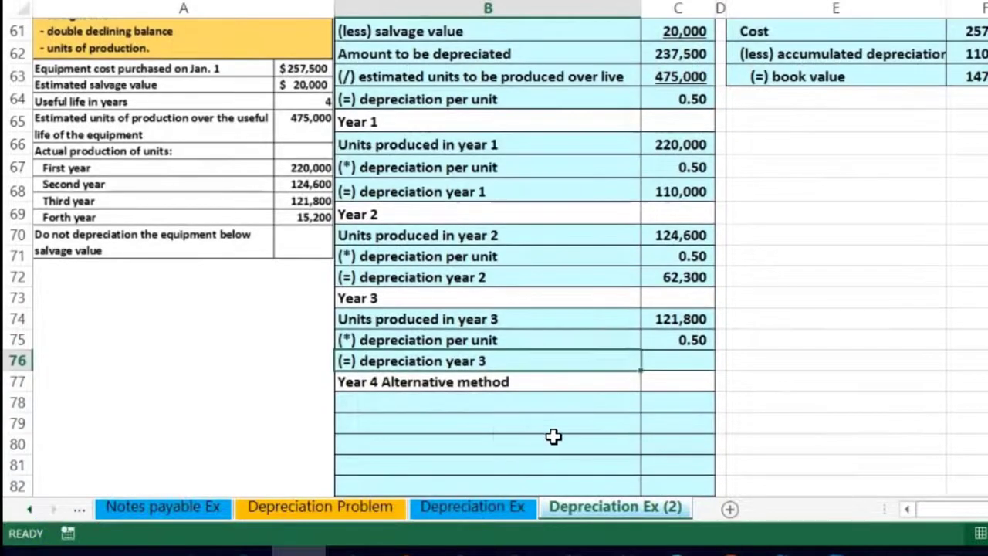
left_click(667, 360)
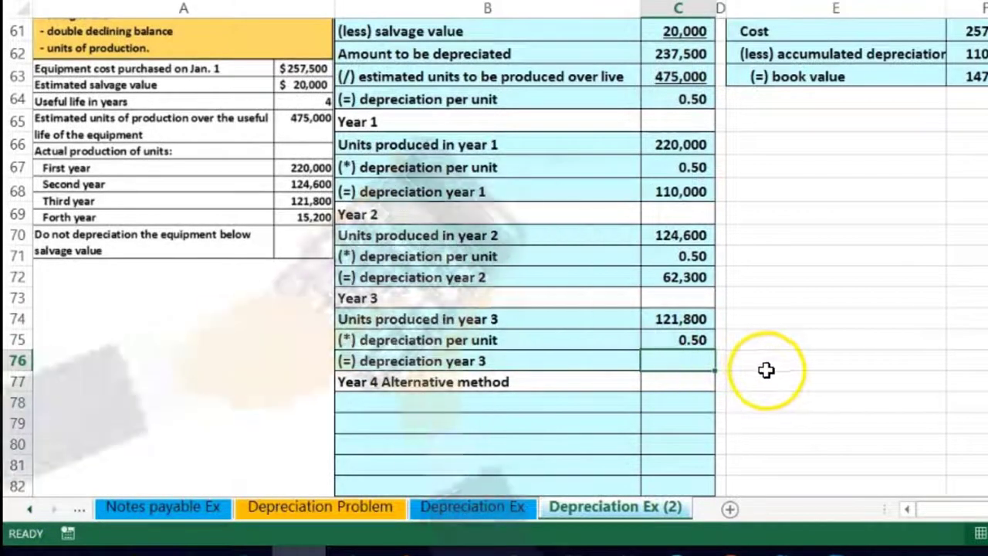
type("=")
left_click(678, 321)
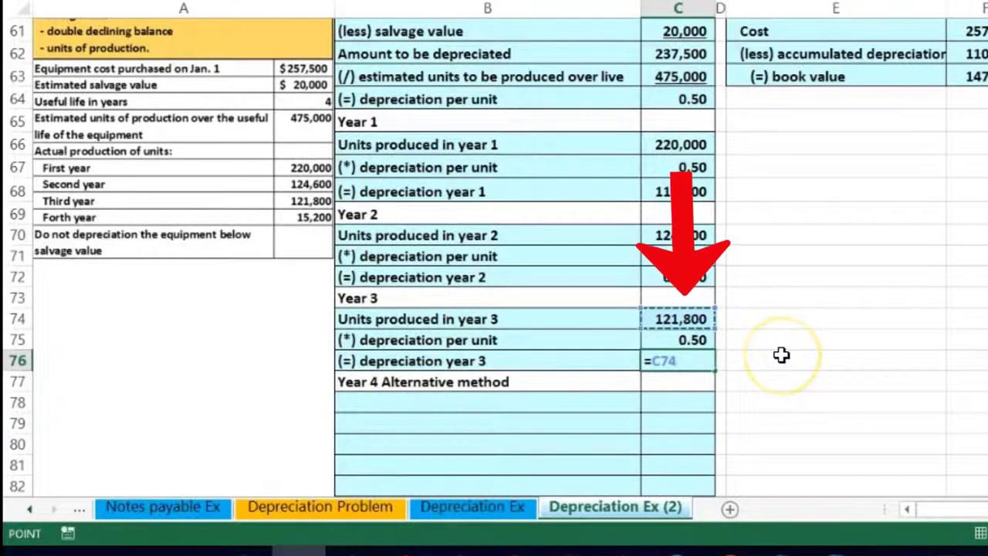
type("*")
left_click(693, 340)
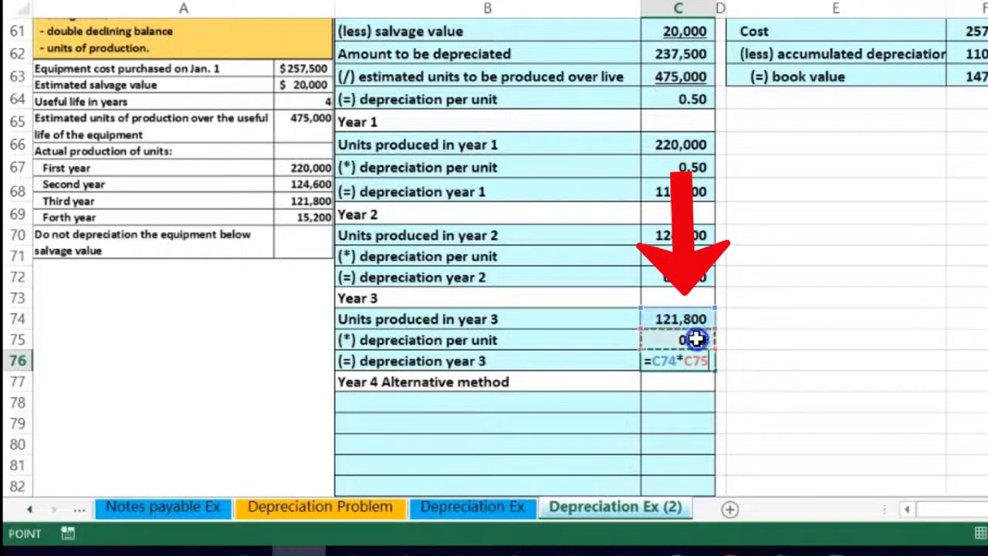
key("Return")
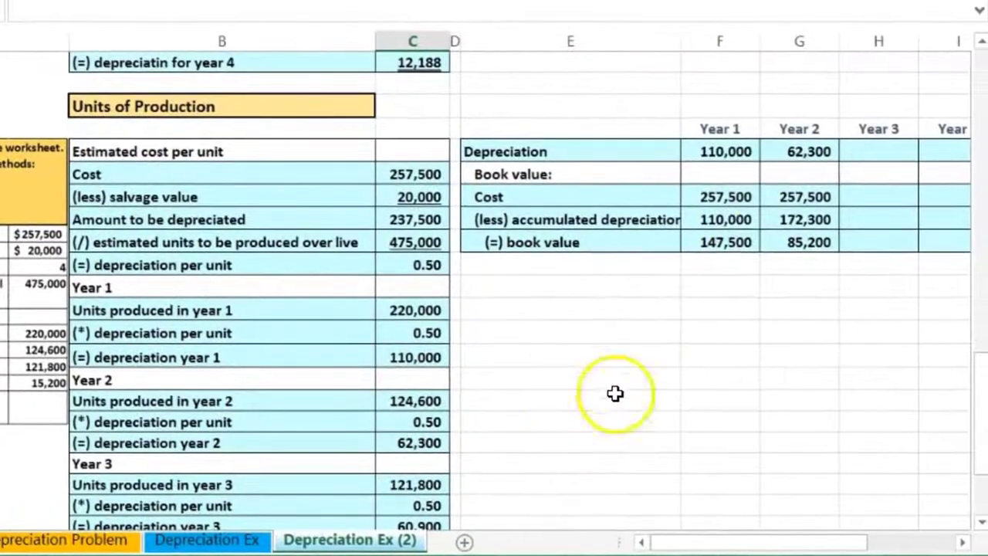
Link the Year 3 depreciation cell H59 in the book value summary to the calculated depreciation with =C76
left_click(879, 149)
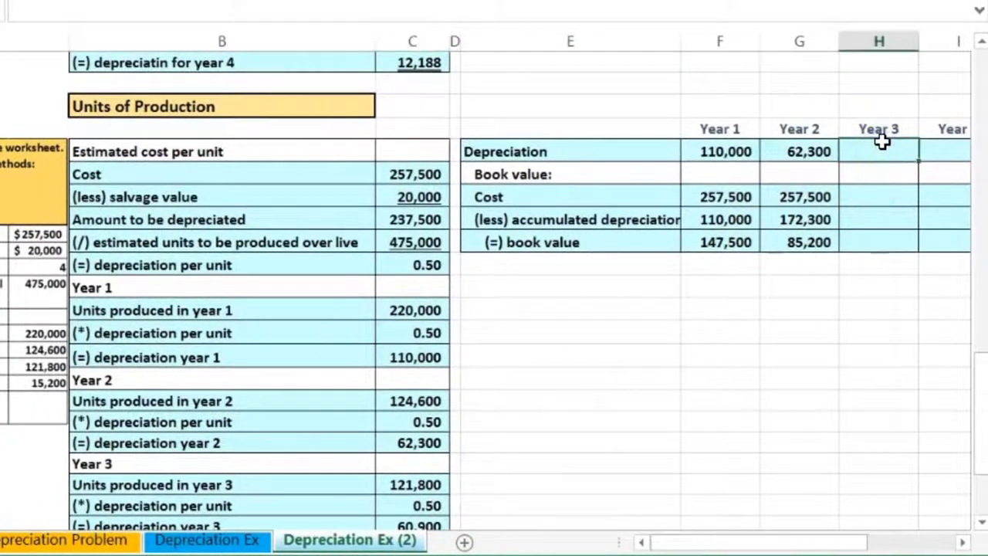
type("=")
scroll(611, 426, "down", 1)
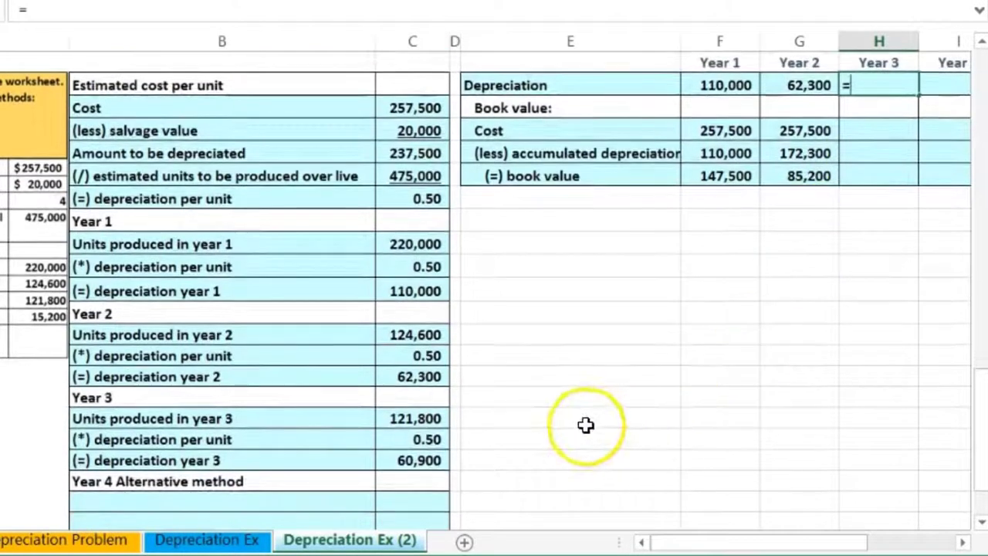
left_click(444, 460)
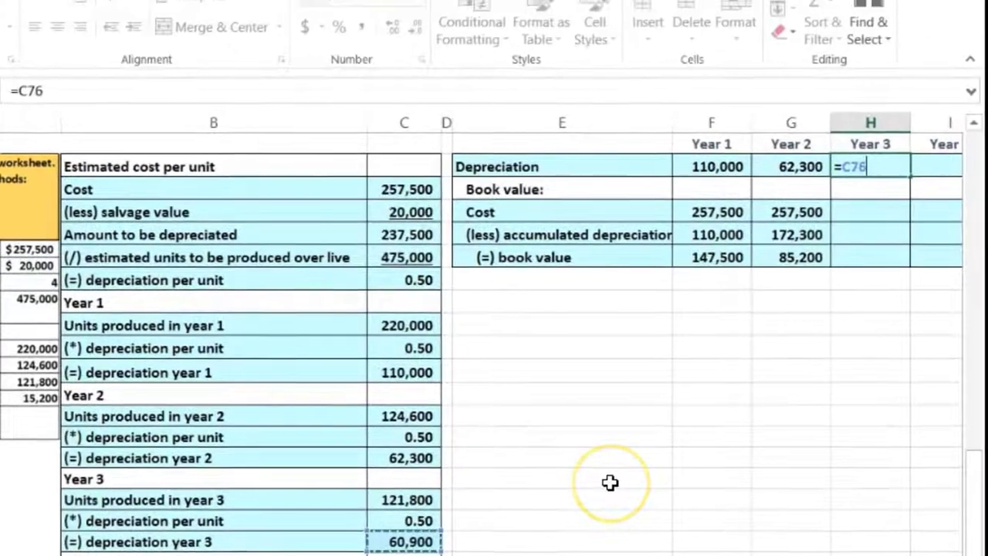
key("Return")
Carry the equipment cost into the Year 3 column by linking H61 to the Year 2 cost in G61
mouse_move(706, 408)
left_mouse_down()
mouse_move(662, 319)
mouse_move(777, 316)
left_mouse_up()
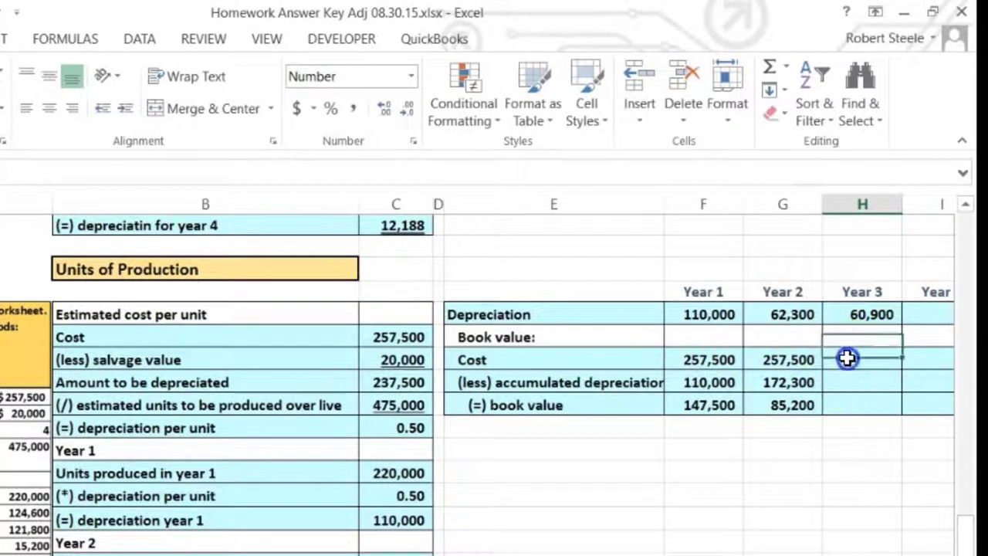
type("=")
key("Left")
key("Return")
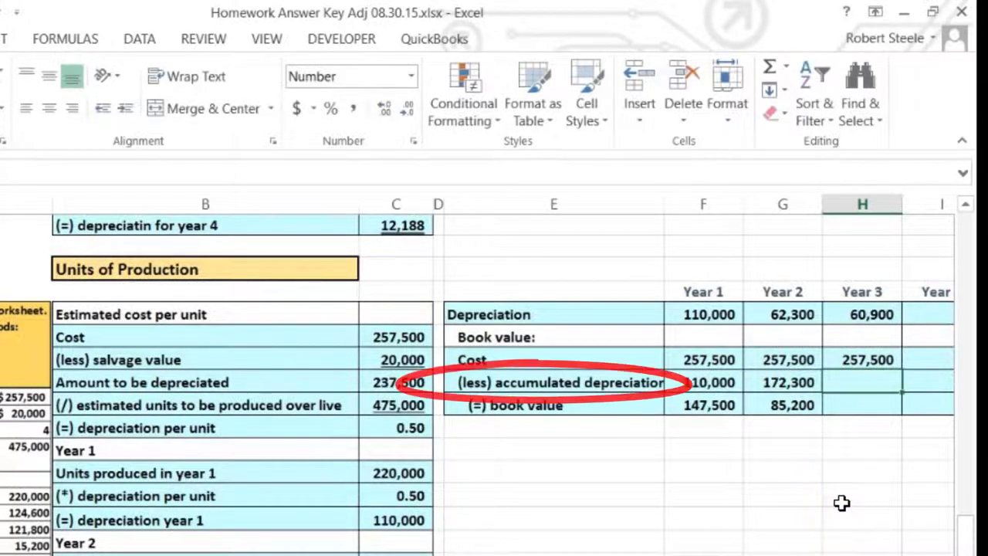
Calculate Year 3 accumulated depreciation in H62 with =G62+H59, and check it against the sum of F59:H59
type("=")
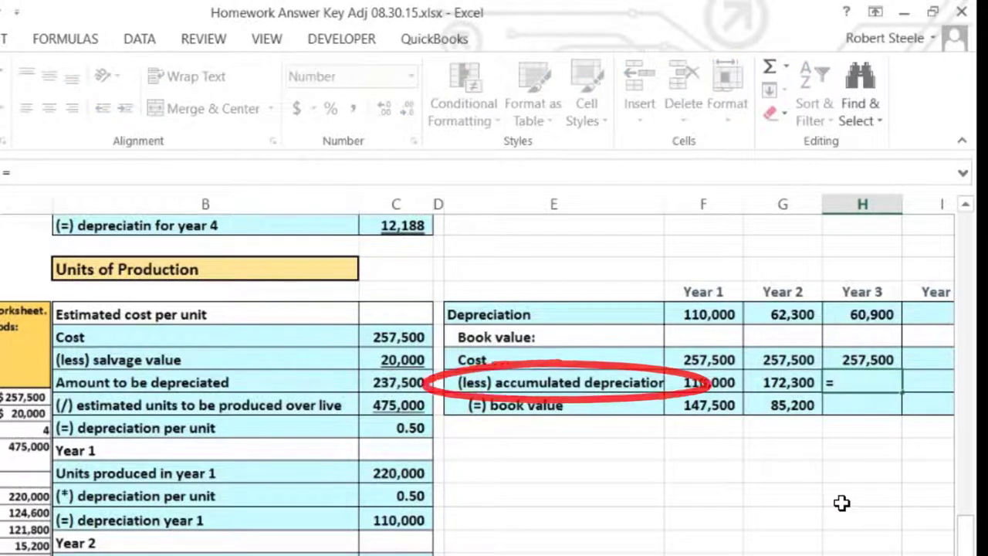
left_click(786, 383)
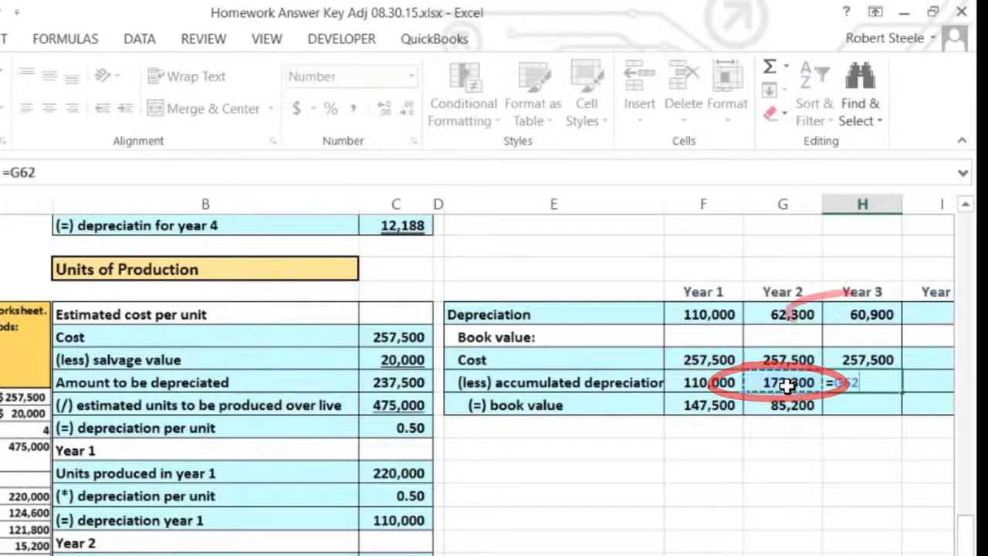
type("+")
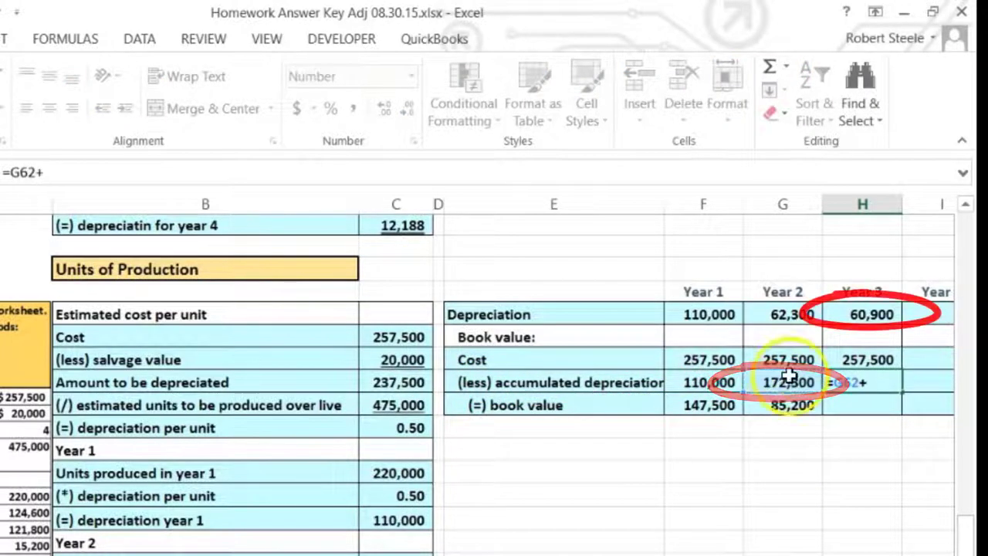
left_click(840, 315)
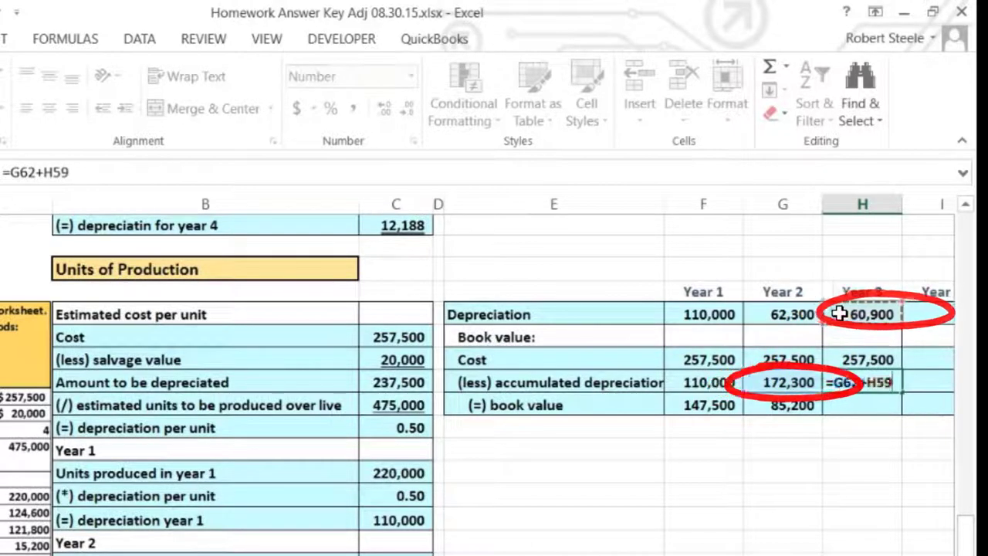
key("Return")
left_click_drag(718, 314, 838, 315)
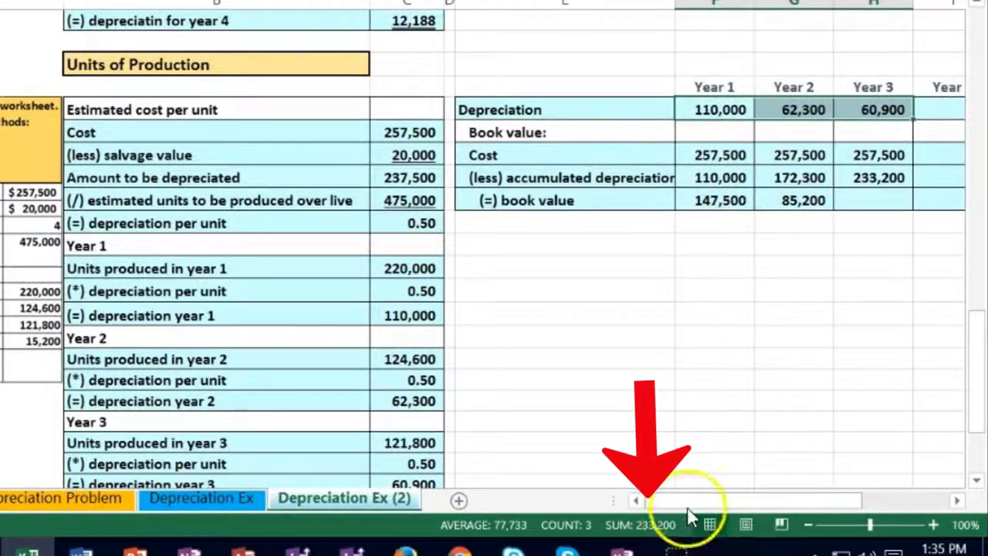
Calculate the Year 3 book value in H63 as cost less accumulated depreciation, =H61-H62
left_click(870, 202)
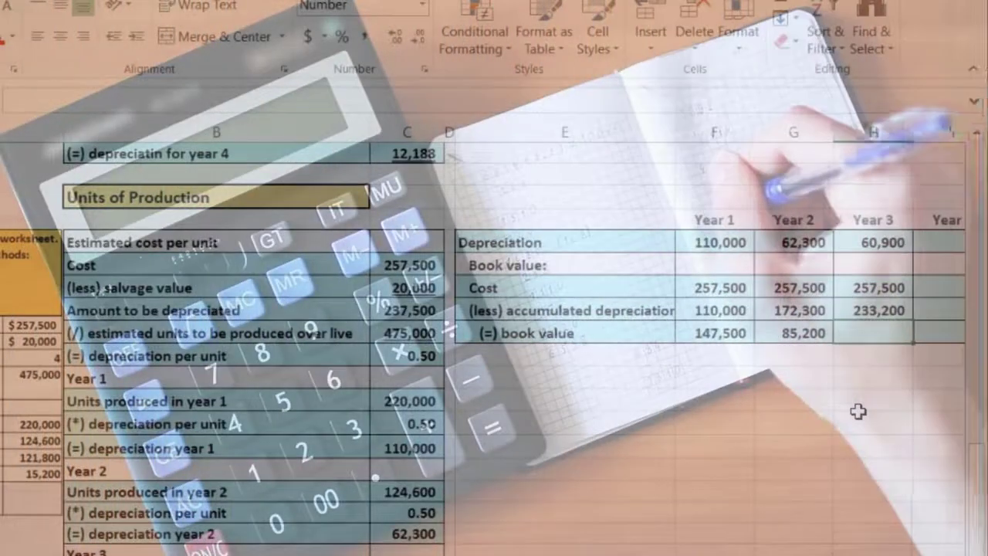
type("=")
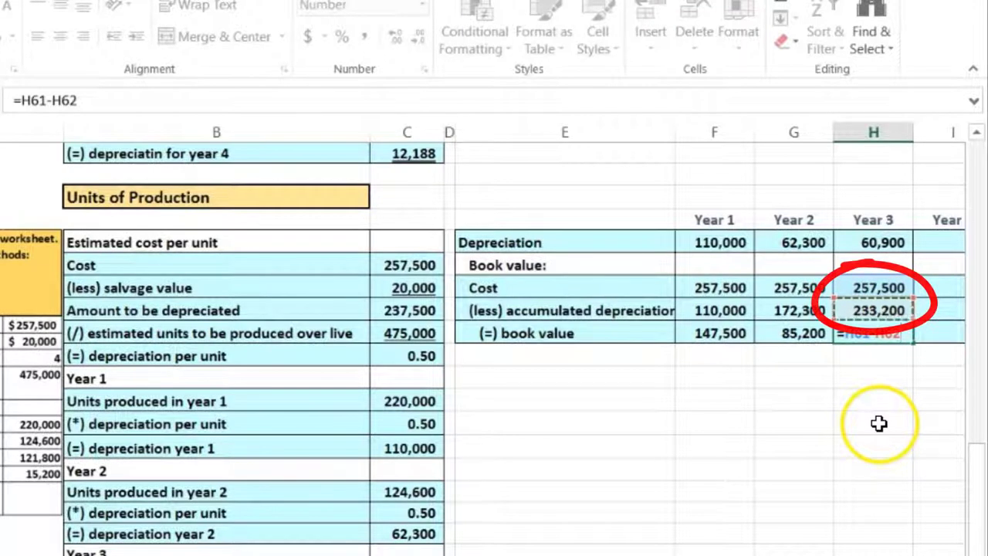
key("Return")
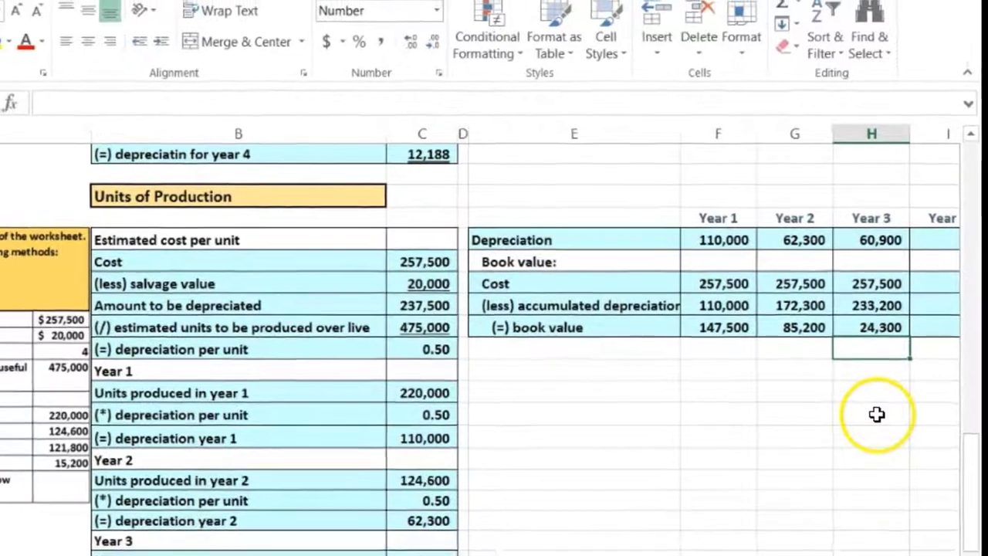
Move from the book value summary across to the journal entry table for the Year 3 entry
key("Right")
key("Right")
key("Right")
key("Right")
key("Right")
key("Right")
key("Right")
key("Right")
key("Right")
key("Right")
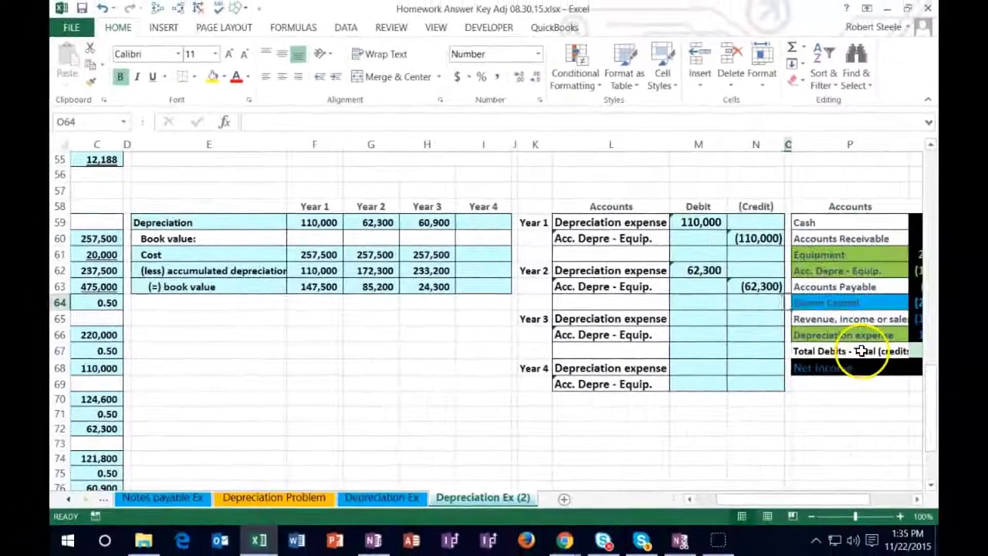